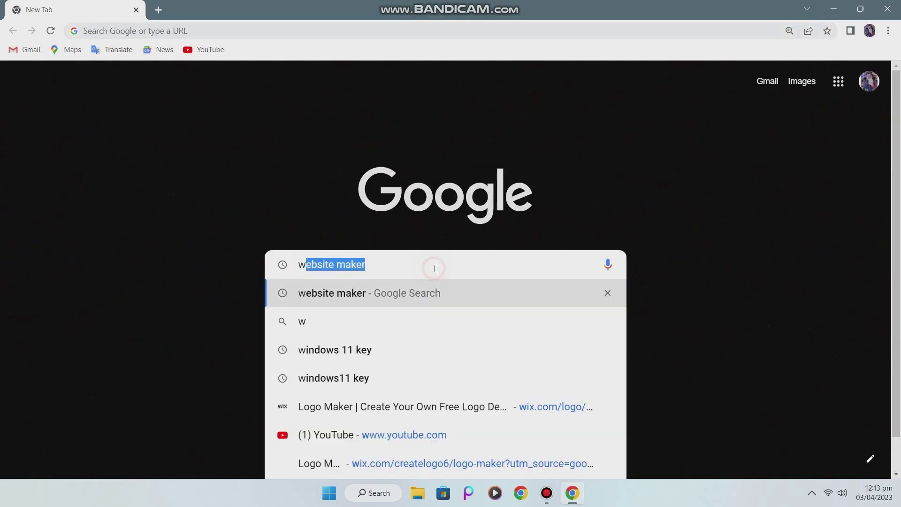
Search Google for "wix".
{"action": "type", "text": "x"}
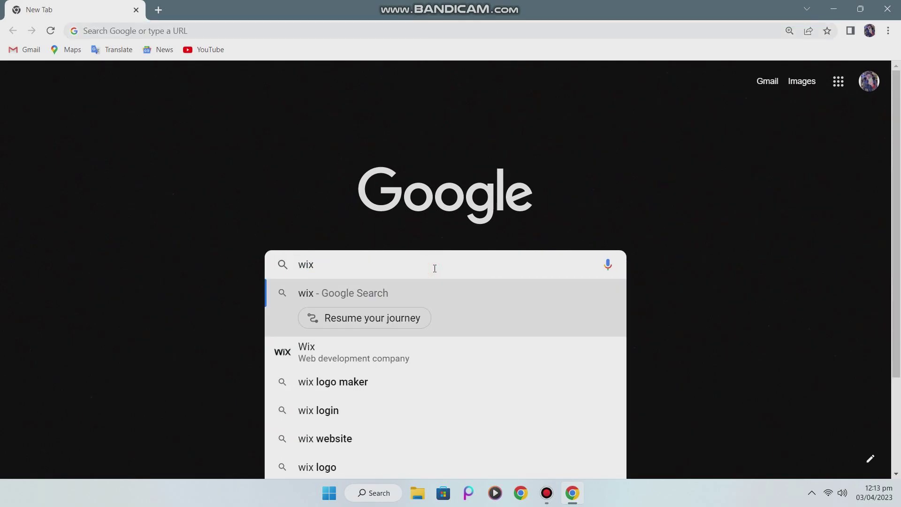
{"action": "key", "text": "Return"}
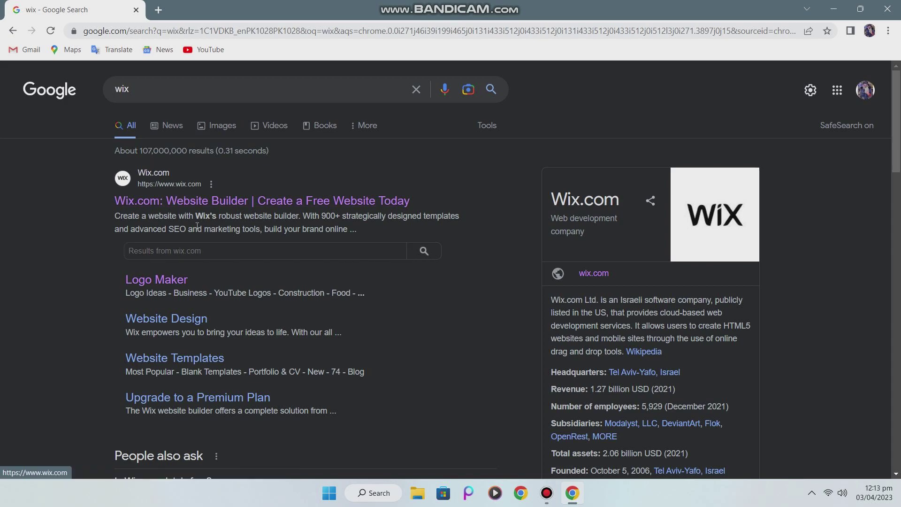
{"action": "left_click", "coordinate": [169, 208]}
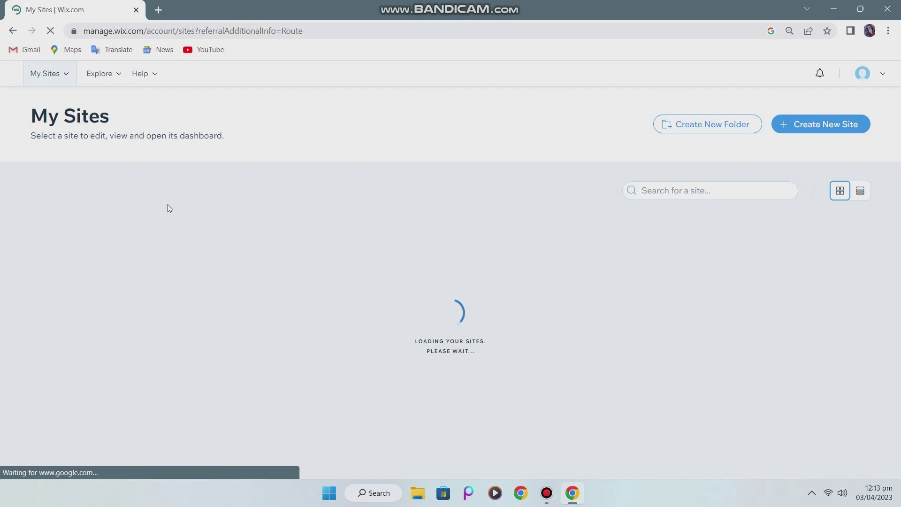
{"action": "scroll", "coordinate": [249, 218], "scroll_direction": "down", "scroll_amount": 3}
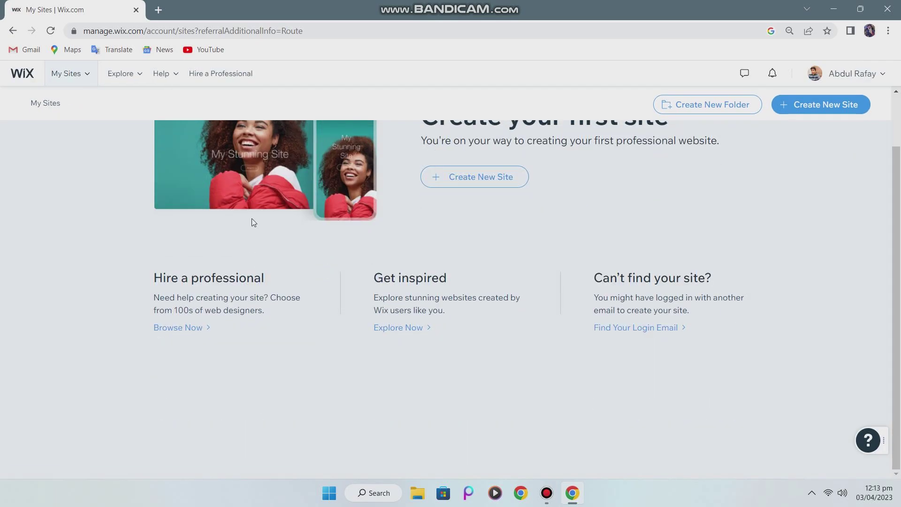
{"action": "left_click", "coordinate": [12, 31]}
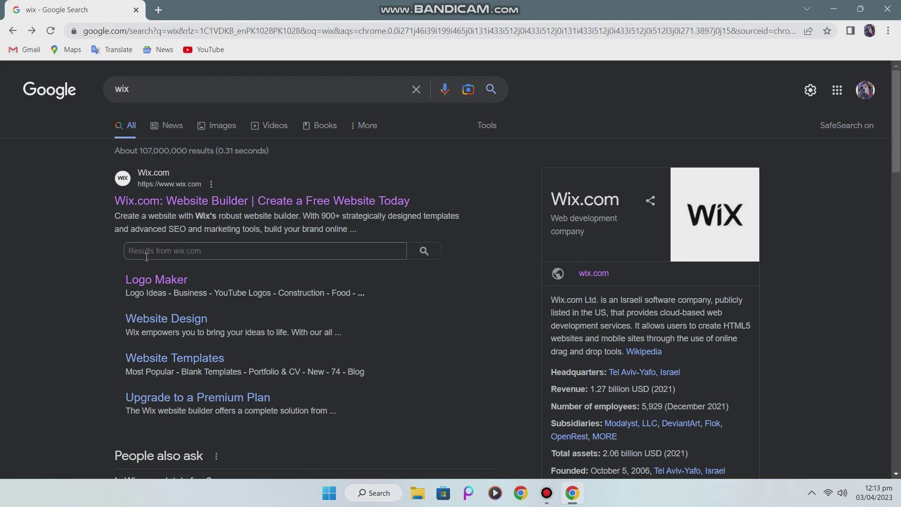
Open Wix's Logo Maker page from the search results and start getting a logo.
{"action": "left_click", "coordinate": [149, 279]}
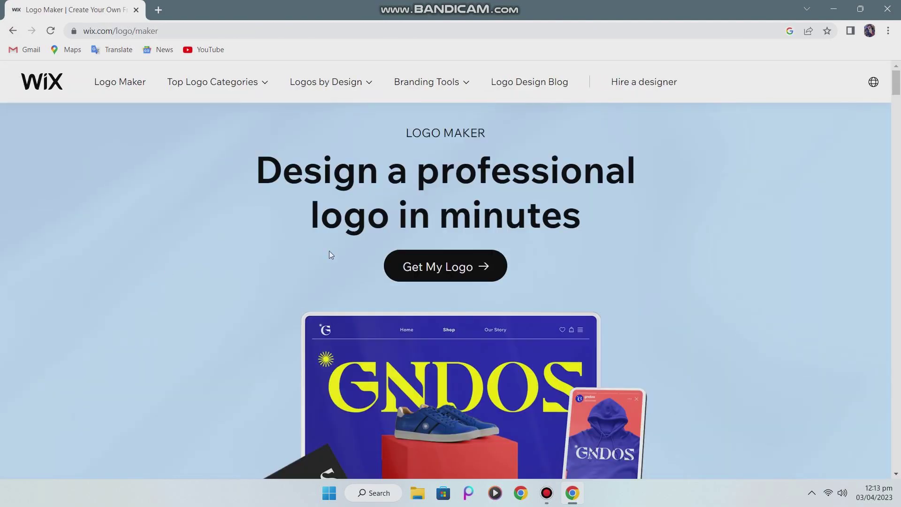
{"action": "scroll", "coordinate": [479, 229], "scroll_direction": "down", "scroll_amount": 10}
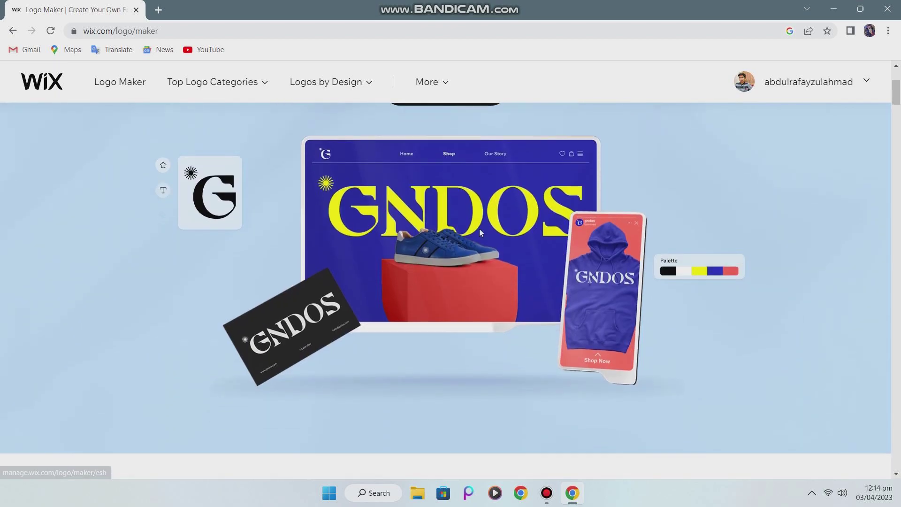
{"action": "scroll", "coordinate": [346, 298], "scroll_direction": "down", "scroll_amount": 3}
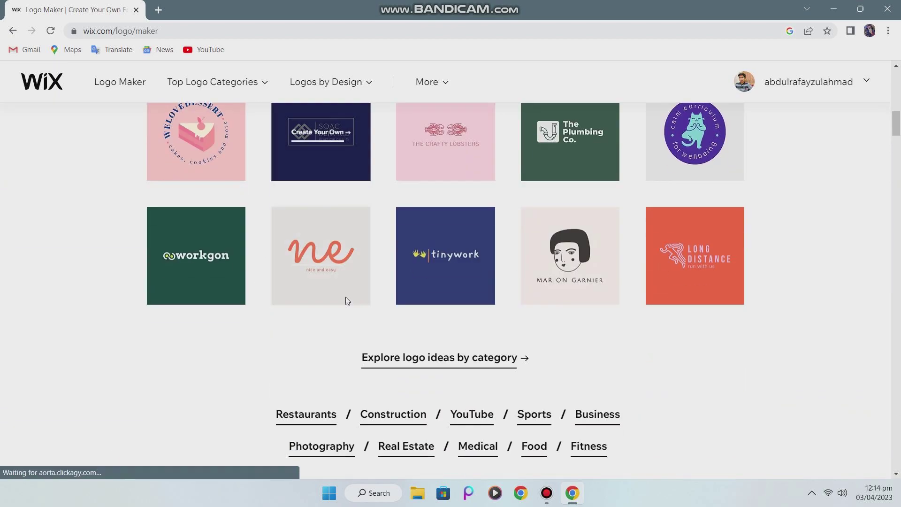
{"action": "scroll", "coordinate": [402, 295], "scroll_direction": "up", "scroll_amount": 13}
{"action": "left_click", "coordinate": [444, 270]}
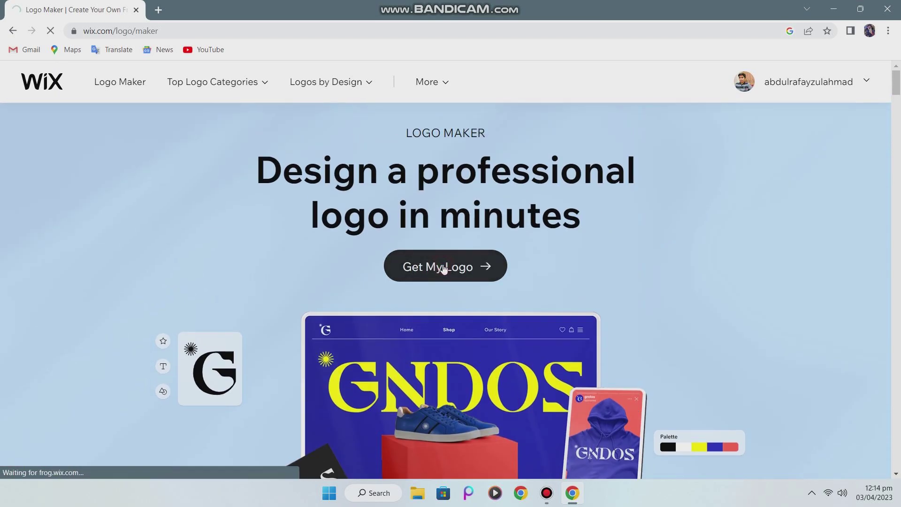
Start a new logo from the My Logos dashboard and choose to create it yourself.
{"action": "scroll", "coordinate": [501, 251], "scroll_direction": "down", "scroll_amount": 1}
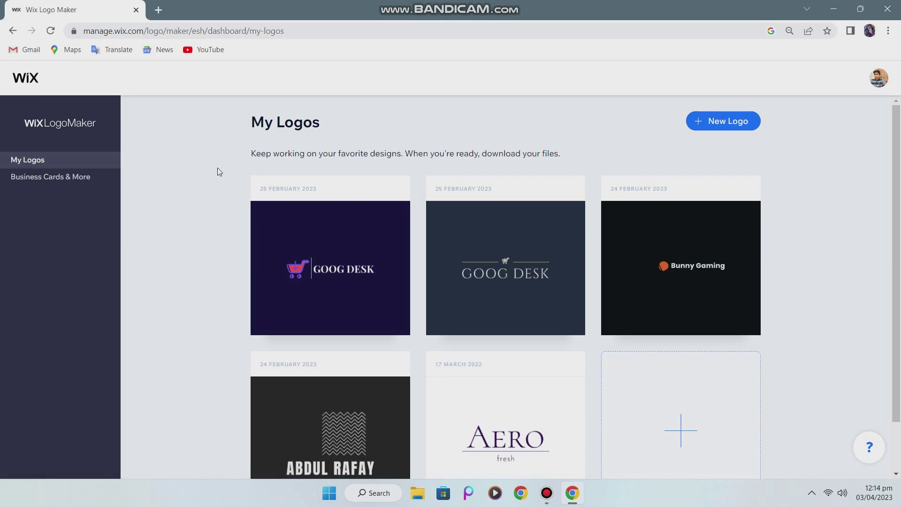
{"action": "left_click", "coordinate": [699, 132]}
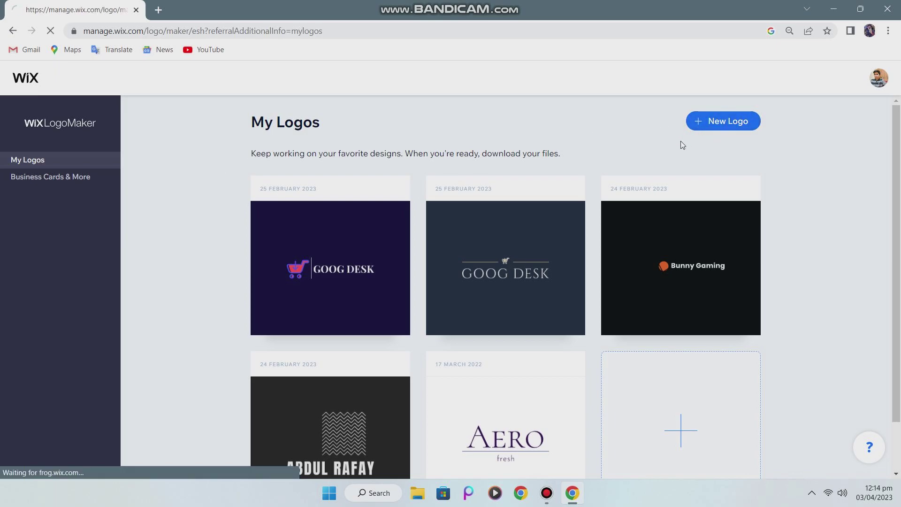
{"action": "scroll", "coordinate": [309, 259], "scroll_direction": "down", "scroll_amount": 1}
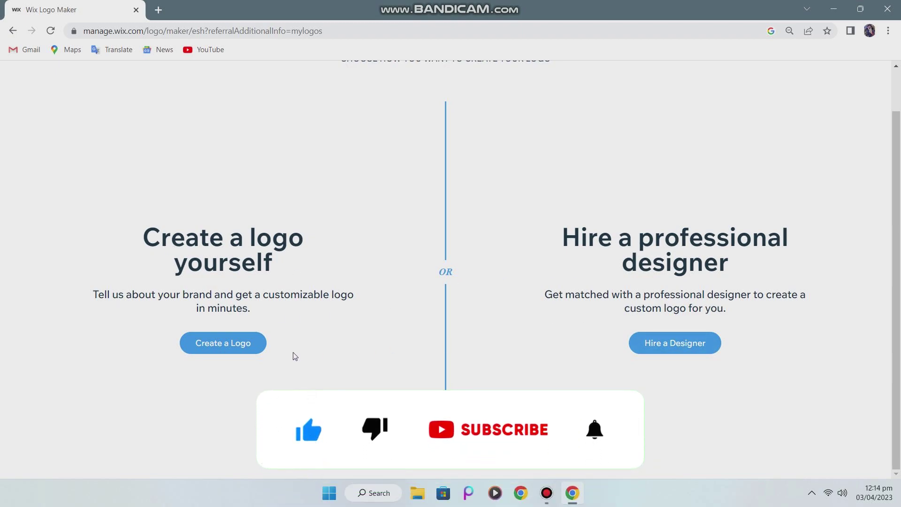
{"action": "left_click", "coordinate": [221, 343]}
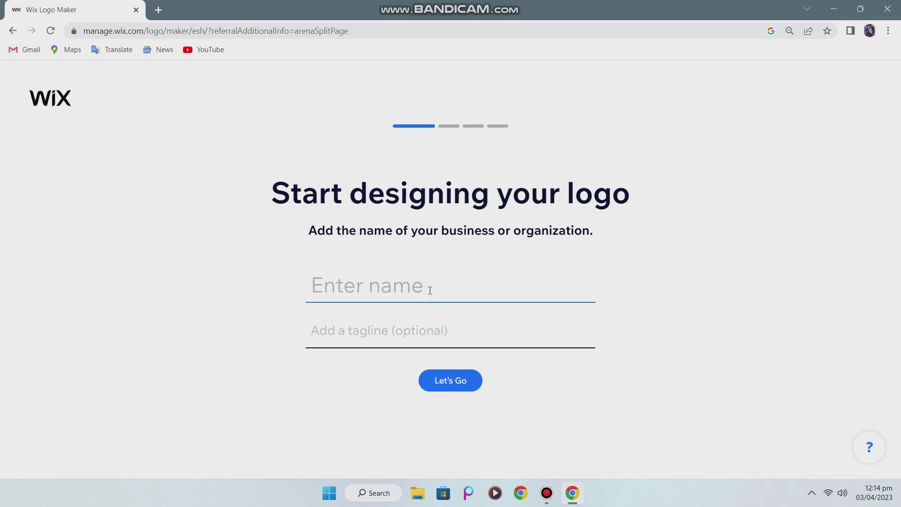
Enter a personal name in capitals as the business name, leave the tagline empty and continue.
{"action": "type", "text": "a"}
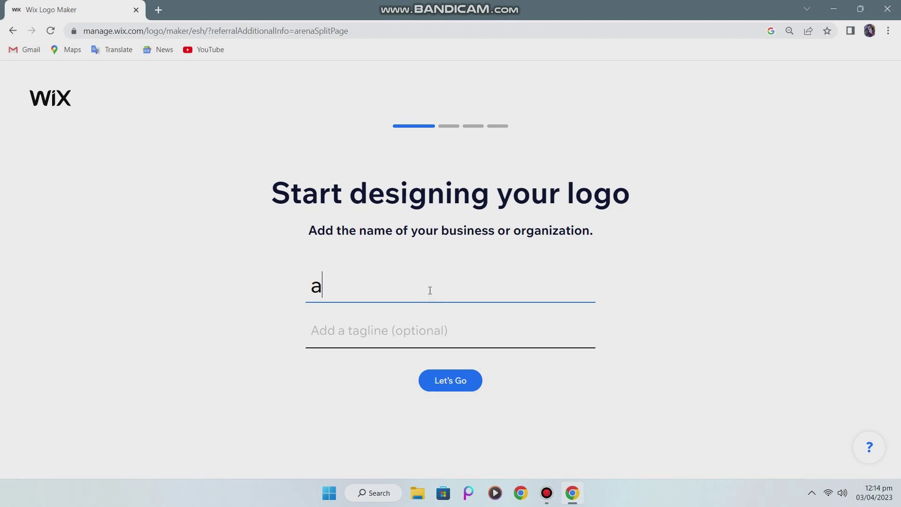
{"action": "type", "text": "A"}
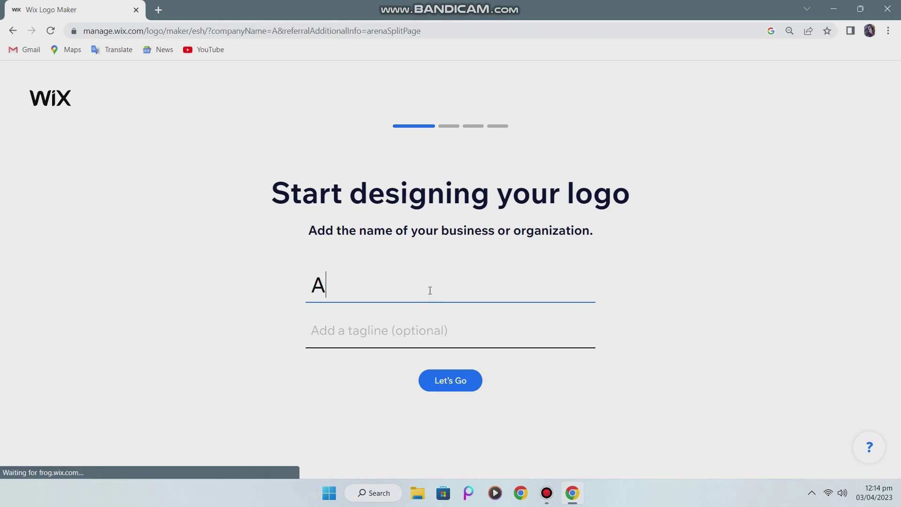
{"action": "type", "text": "BDU"}
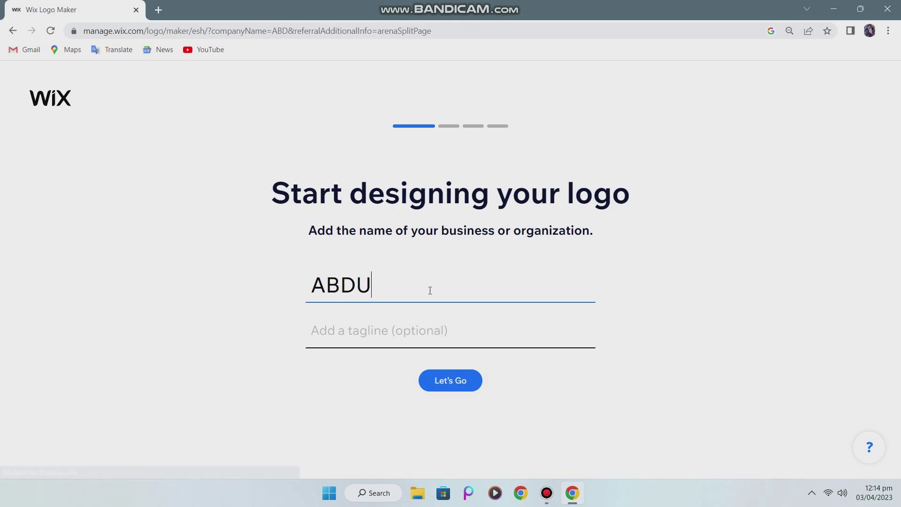
{"action": "type", "text": "LREHMAN"}
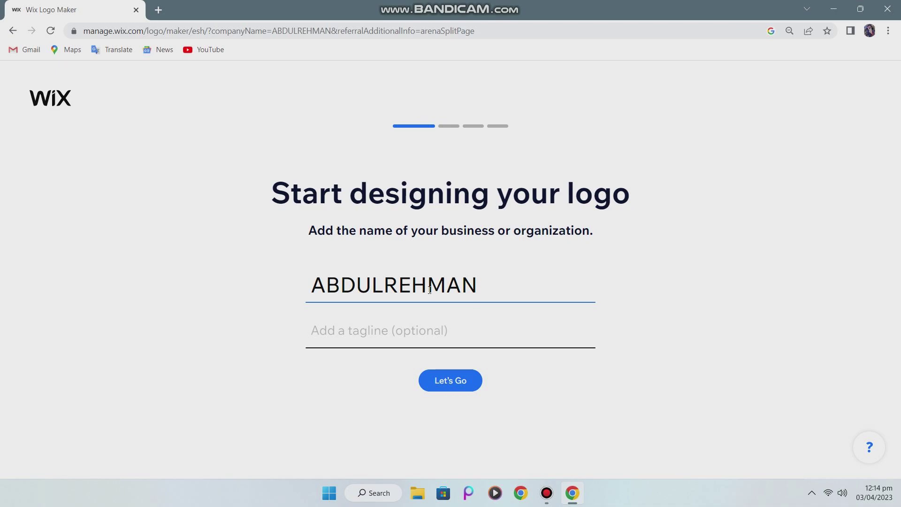
{"action": "left_click", "coordinate": [401, 325]}
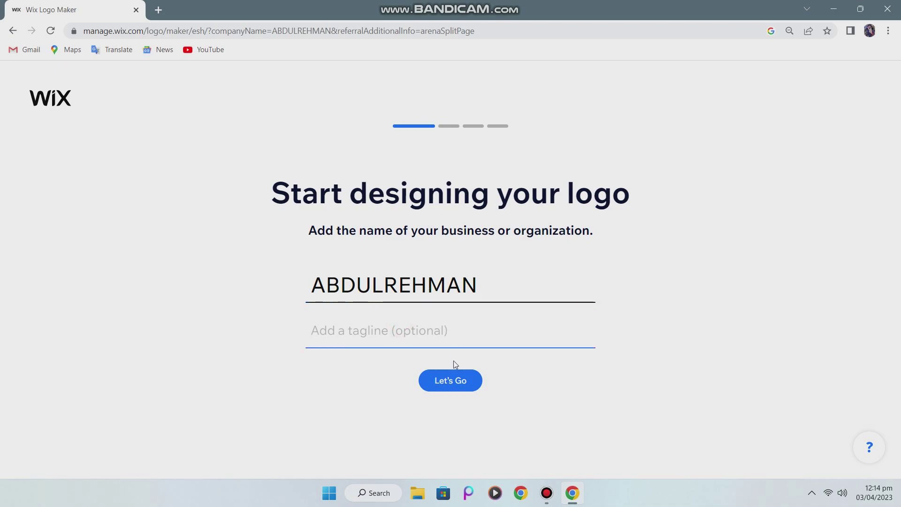
{"action": "left_click", "coordinate": [451, 380]}
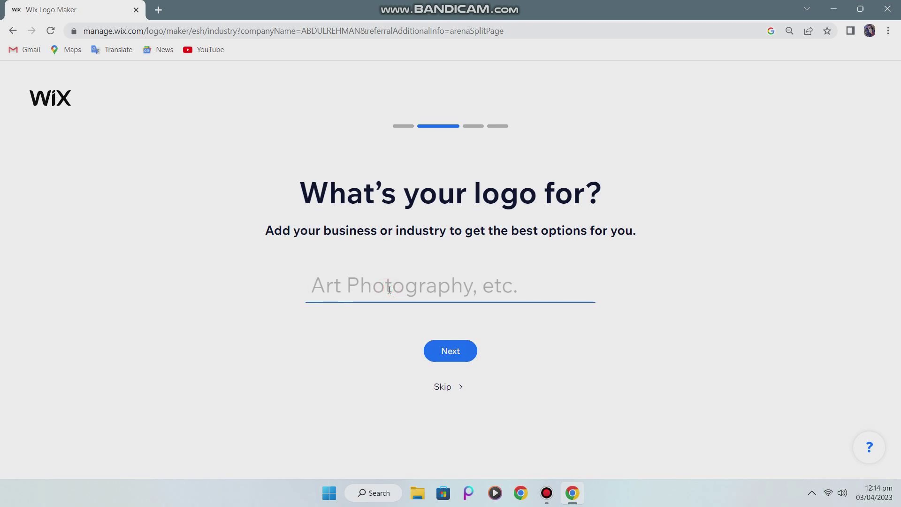
Leave the industry blank and choose Modern as the logo's look and feel.
{"action": "left_click", "coordinate": [456, 350]}
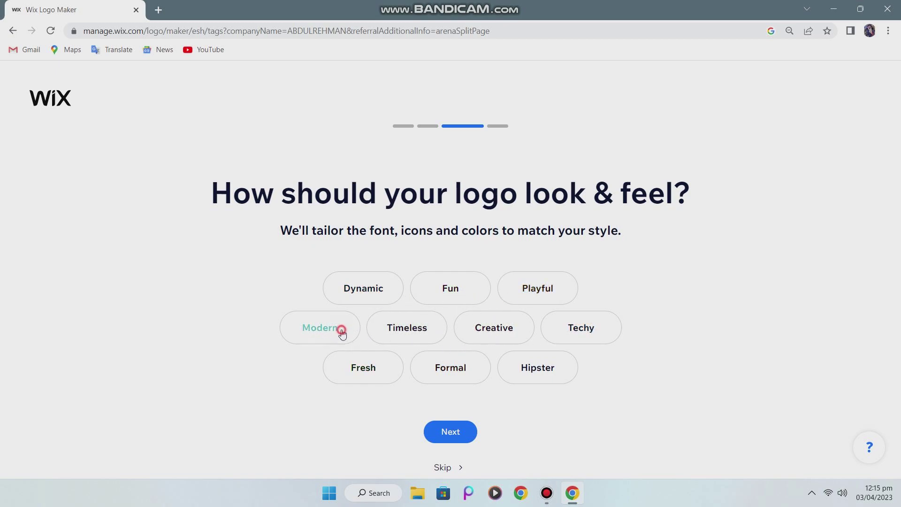
{"action": "left_click", "coordinate": [451, 420]}
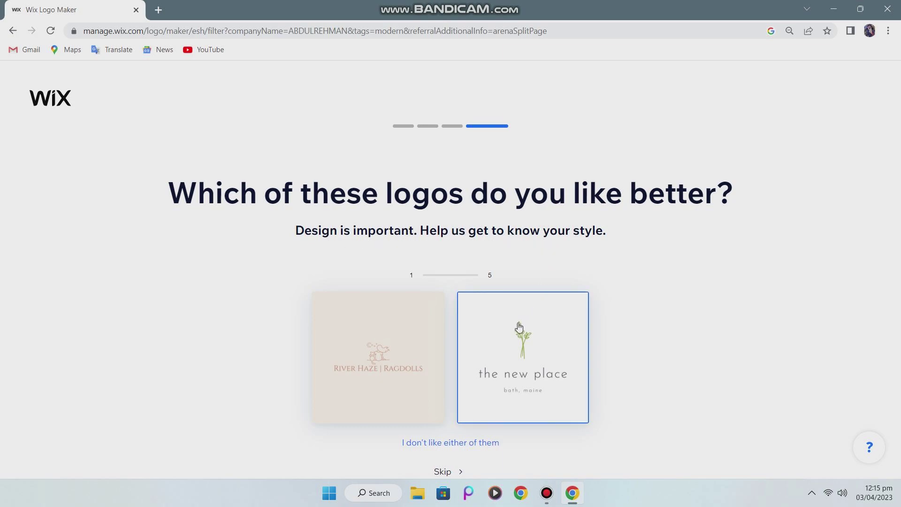
Pick a preferred logo in each of the five style comparisons, including The New Place, Social Gathering and Efekt.
{"action": "left_click", "coordinate": [507, 345]}
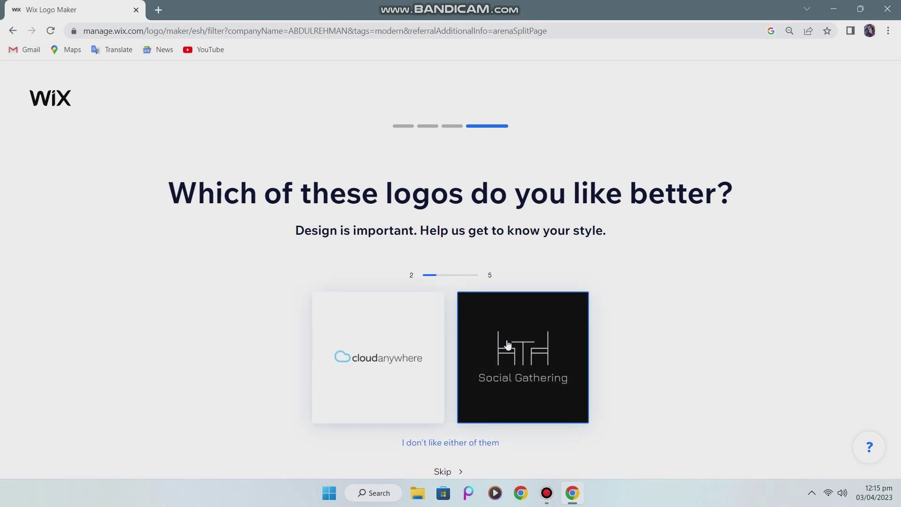
{"action": "left_click", "coordinate": [506, 344]}
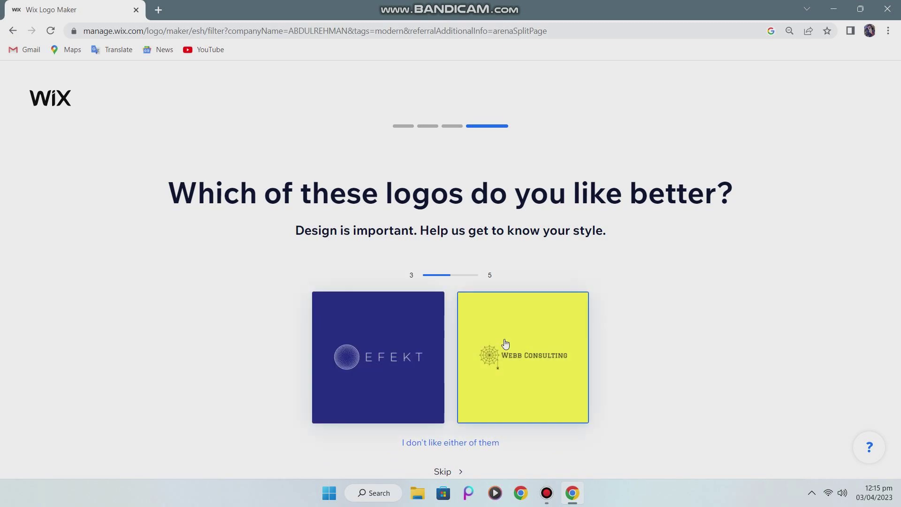
{"action": "left_click", "coordinate": [418, 347]}
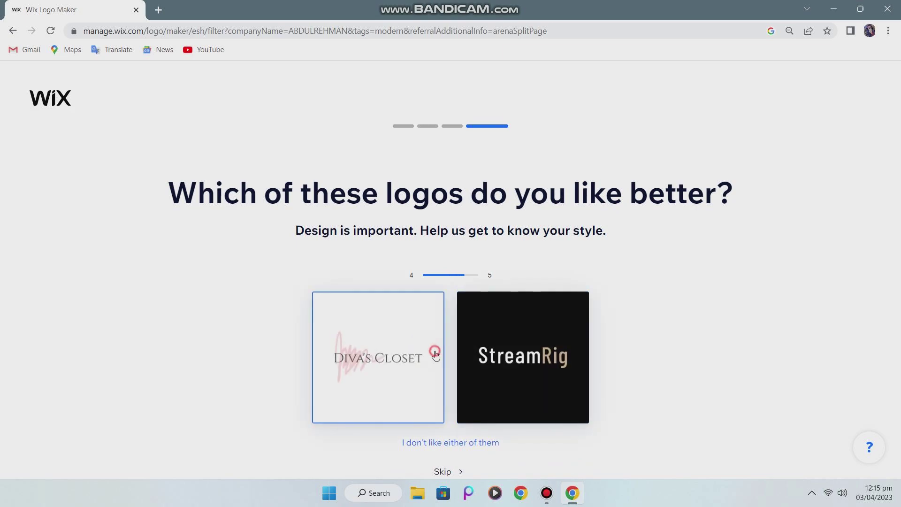
{"action": "left_click", "coordinate": [411, 353]}
{"action": "left_click", "coordinate": [491, 364]}
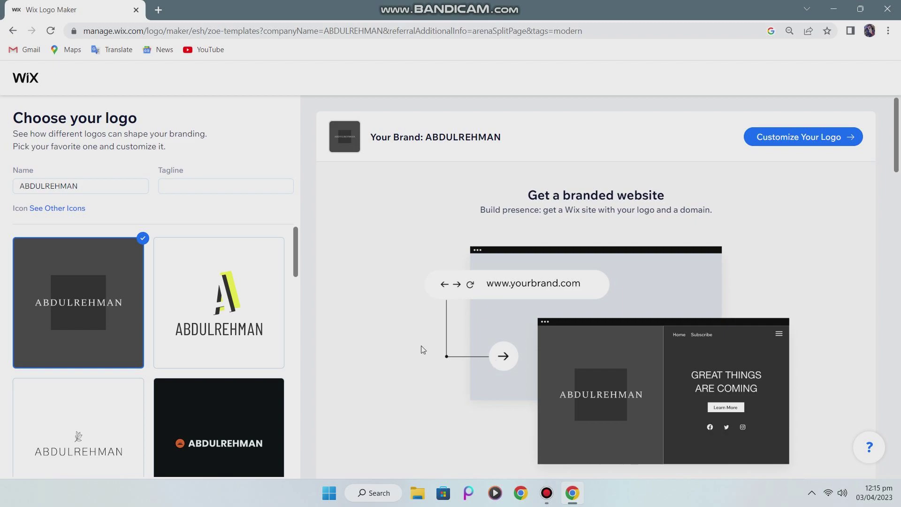
Try out the suggested logos with the black-and-yellow letter A and with the pink-and-gold cross.
{"action": "scroll", "coordinate": [217, 280], "scroll_direction": "down", "scroll_amount": 2}
{"action": "scroll", "coordinate": [209, 270], "scroll_direction": "up", "scroll_amount": 2}
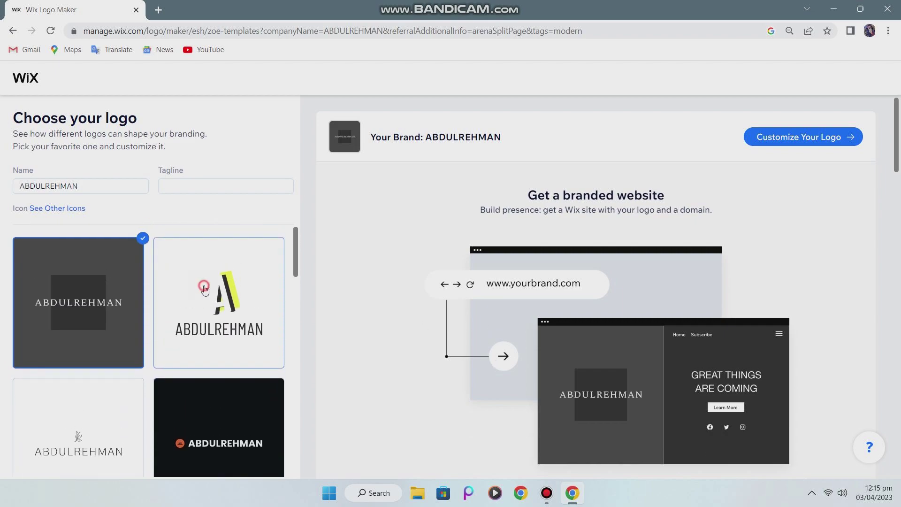
{"action": "left_click", "coordinate": [205, 287]}
{"action": "scroll", "coordinate": [205, 297], "scroll_direction": "down", "scroll_amount": 7}
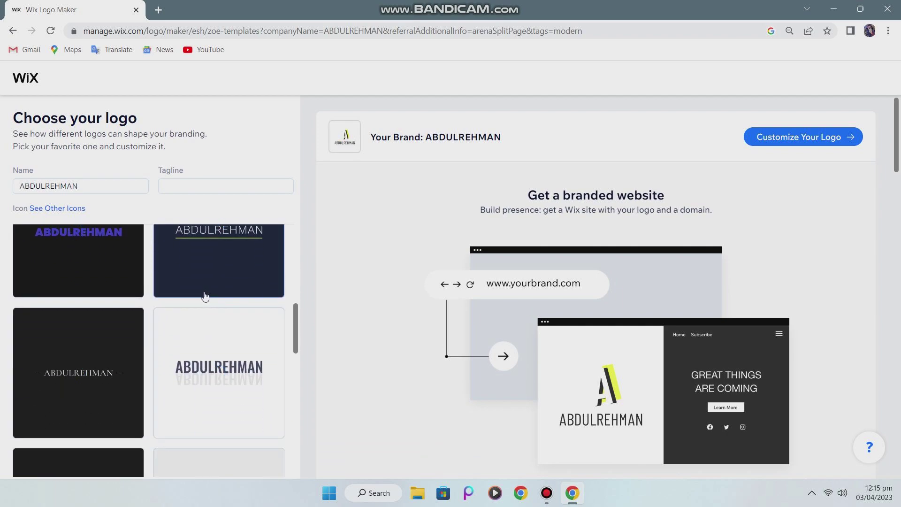
{"action": "scroll", "coordinate": [205, 297], "scroll_direction": "down", "scroll_amount": 2}
{"action": "scroll", "coordinate": [205, 296], "scroll_direction": "down", "scroll_amount": 6}
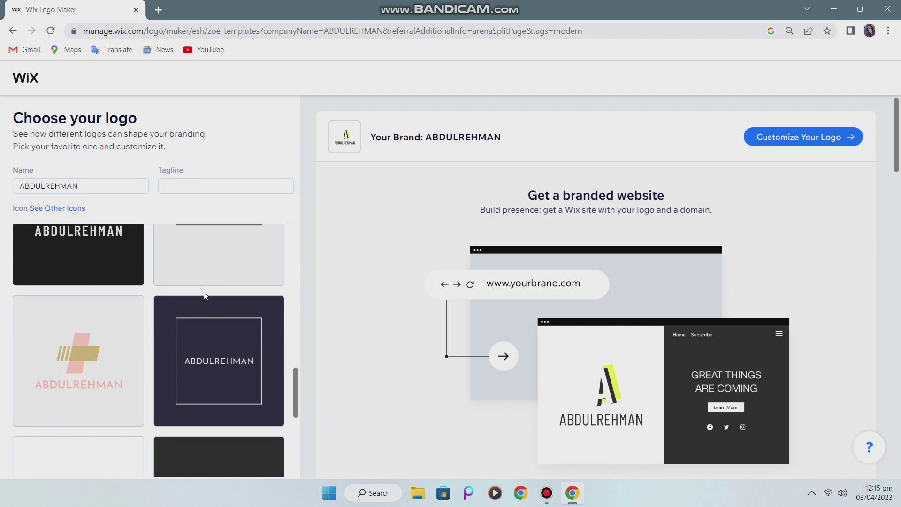
{"action": "scroll", "coordinate": [205, 296], "scroll_direction": "down", "scroll_amount": 1}
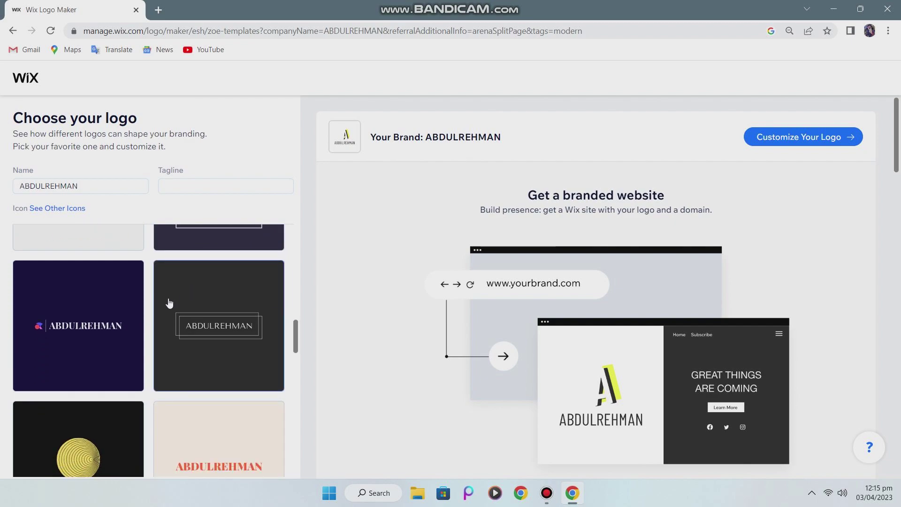
{"action": "scroll", "coordinate": [105, 289], "scroll_direction": "up", "scroll_amount": 1}
{"action": "left_click", "coordinate": [104, 287]}
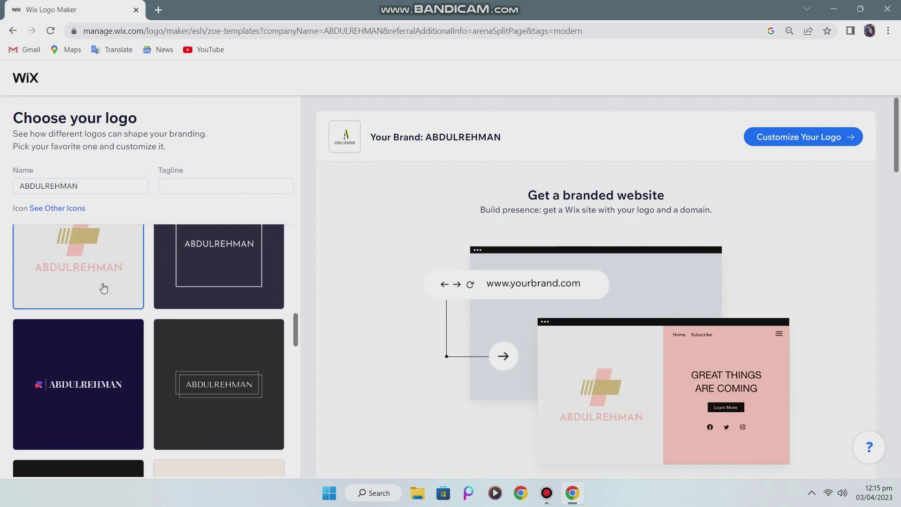
Choose the suggested logo with green and dark vertical bars above the name and open it for customization.
{"action": "scroll", "coordinate": [133, 291], "scroll_direction": "down", "scroll_amount": 9}
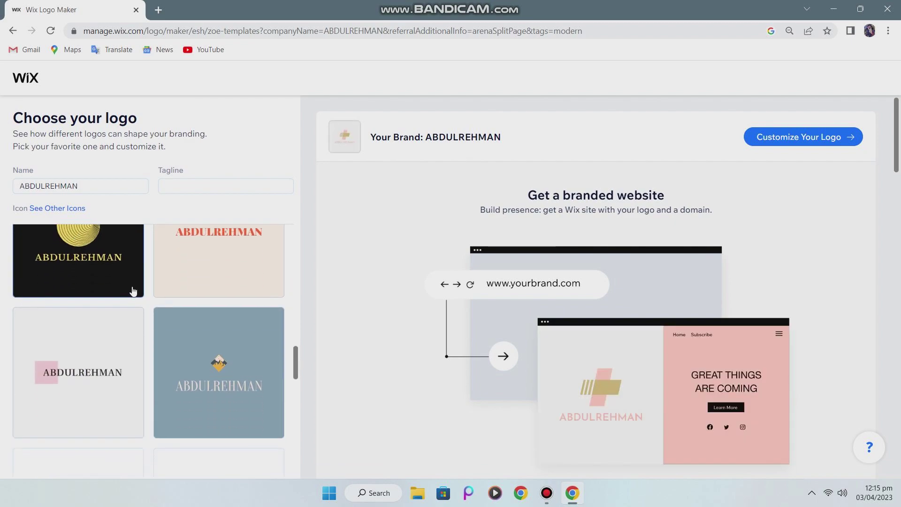
{"action": "scroll", "coordinate": [131, 294], "scroll_direction": "down", "scroll_amount": 4}
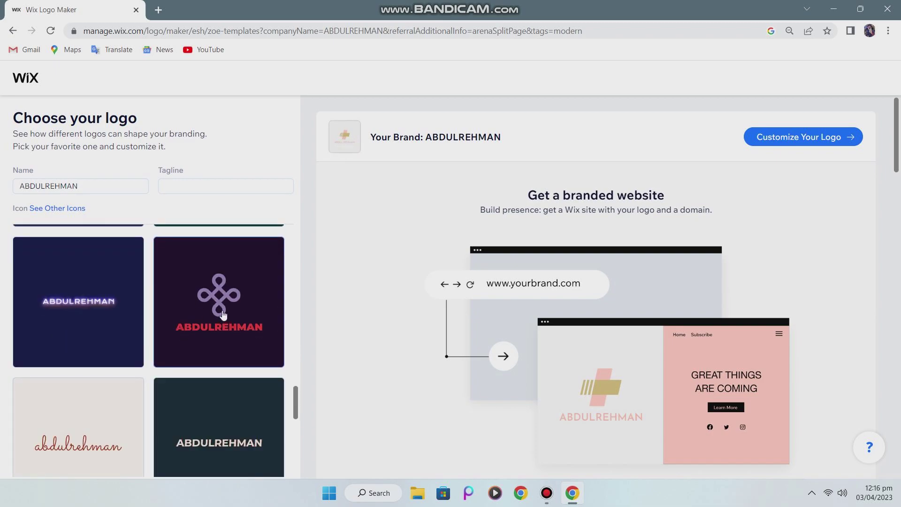
{"action": "scroll", "coordinate": [222, 315], "scroll_direction": "down", "scroll_amount": 6}
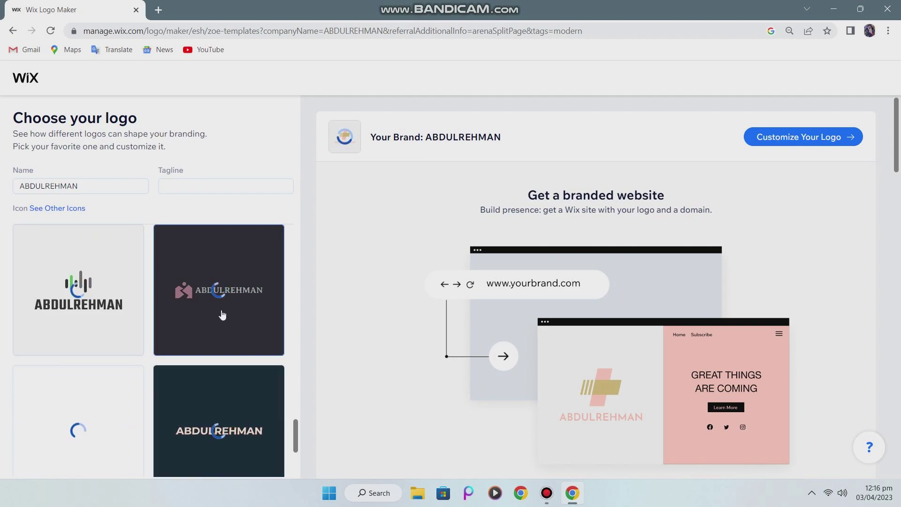
{"action": "scroll", "coordinate": [104, 319], "scroll_direction": "down", "scroll_amount": 3}
{"action": "scroll", "coordinate": [104, 319], "scroll_direction": "up", "scroll_amount": 3}
{"action": "left_click", "coordinate": [104, 319]}
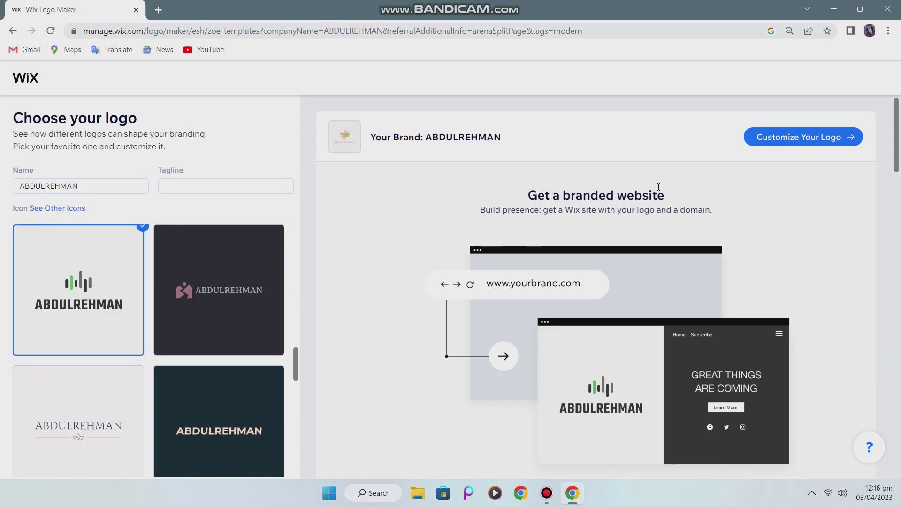
{"action": "left_click", "coordinate": [816, 137]}
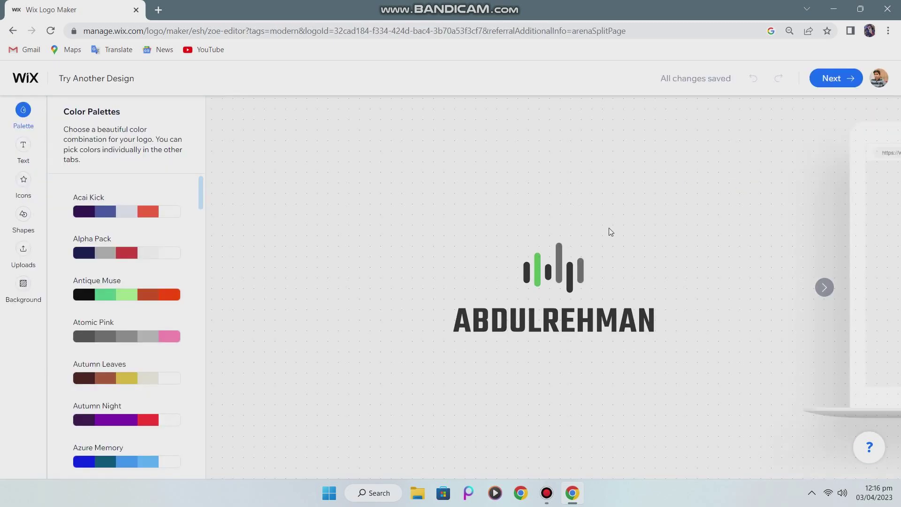
Try out several color palettes on the logo, including Acai Kick, Autumn Night and Alpha Pack.
{"action": "left_click", "coordinate": [106, 214]}
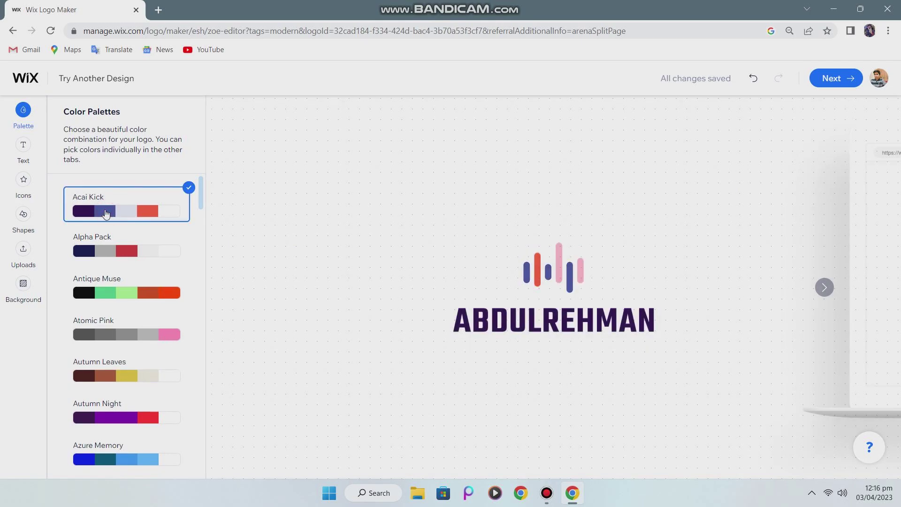
{"action": "left_click", "coordinate": [118, 301]}
{"action": "left_click", "coordinate": [124, 257]}
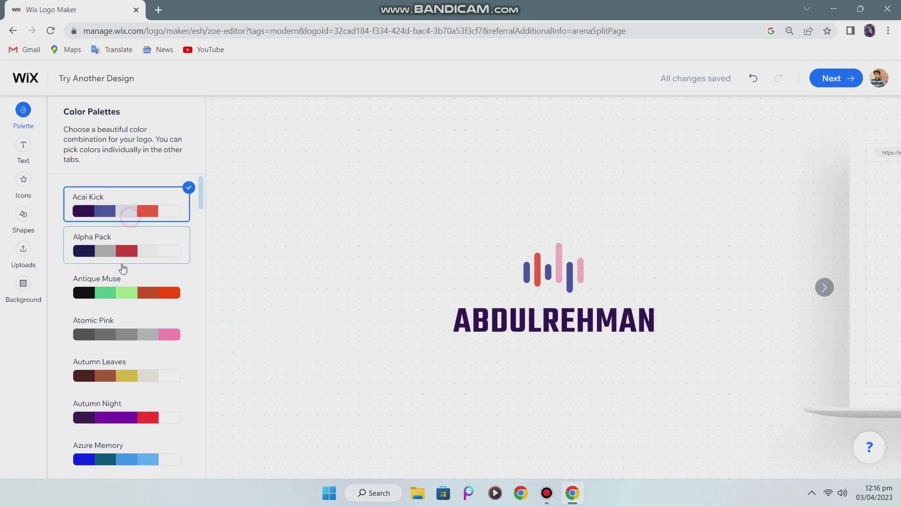
{"action": "scroll", "coordinate": [120, 282], "scroll_direction": "down", "scroll_amount": 2}
{"action": "left_click", "coordinate": [122, 294]}
{"action": "scroll", "coordinate": [122, 294], "scroll_direction": "up", "scroll_amount": 2}
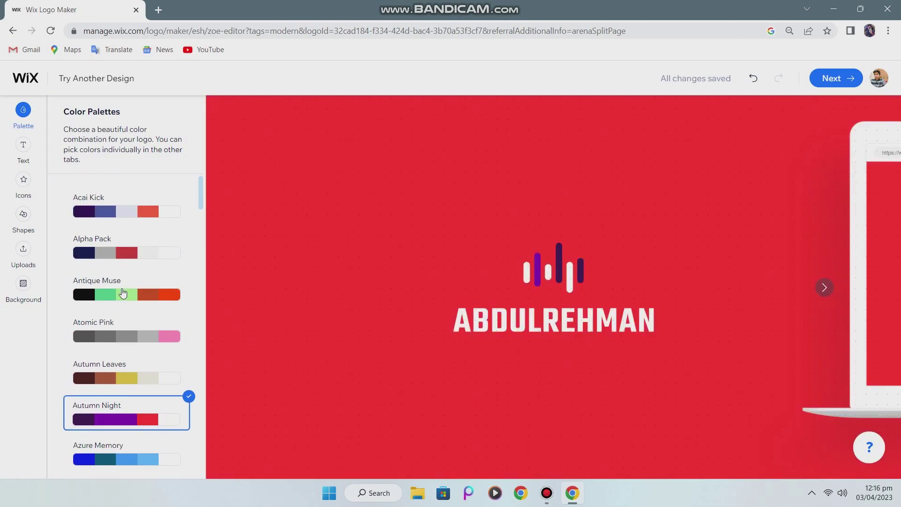
{"action": "left_click", "coordinate": [124, 212]}
{"action": "left_click", "coordinate": [127, 252]}
{"action": "scroll", "coordinate": [127, 252], "scroll_direction": "down", "scroll_amount": 12}
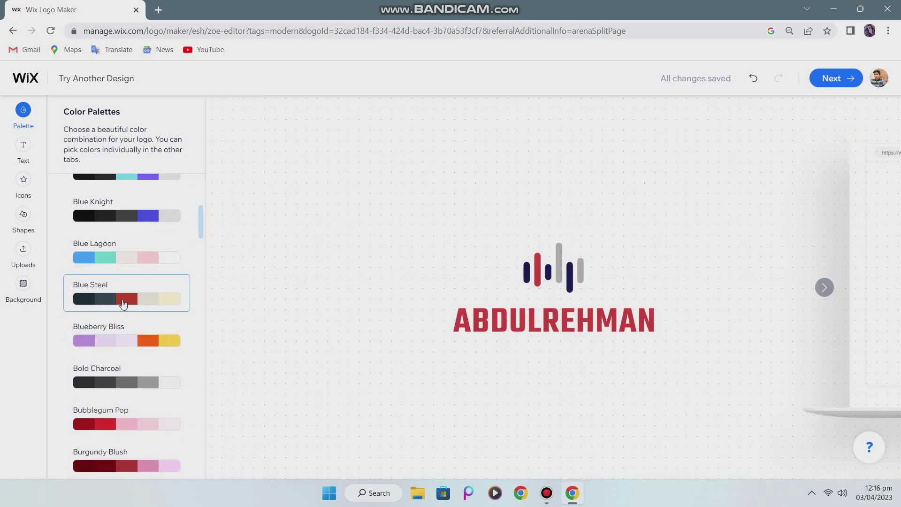
Try out further color palettes on the logo, including Cinnamon Latte, Chocolate Orange and Dusk Green.
{"action": "left_click", "coordinate": [128, 273]}
{"action": "scroll", "coordinate": [127, 277], "scroll_direction": "down", "scroll_amount": 6}
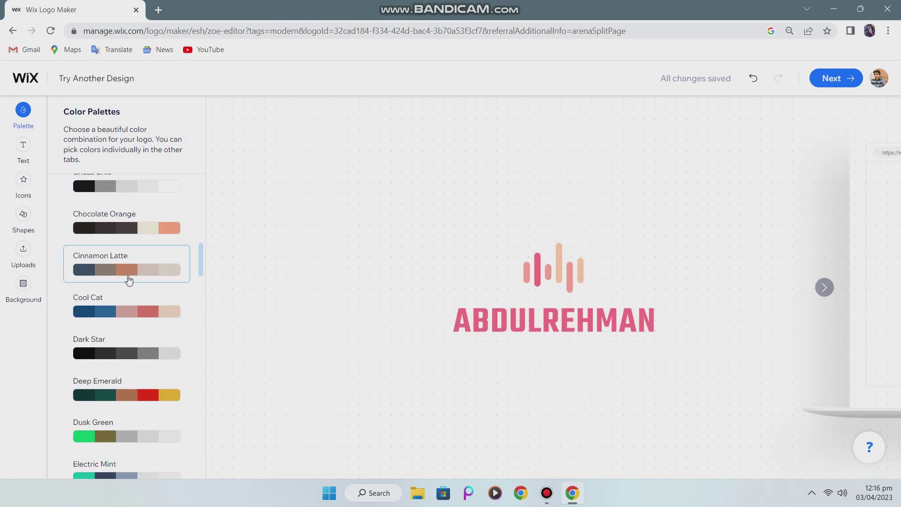
{"action": "left_click", "coordinate": [130, 270]}
{"action": "left_click", "coordinate": [131, 237]}
{"action": "scroll", "coordinate": [125, 256], "scroll_direction": "down", "scroll_amount": 4}
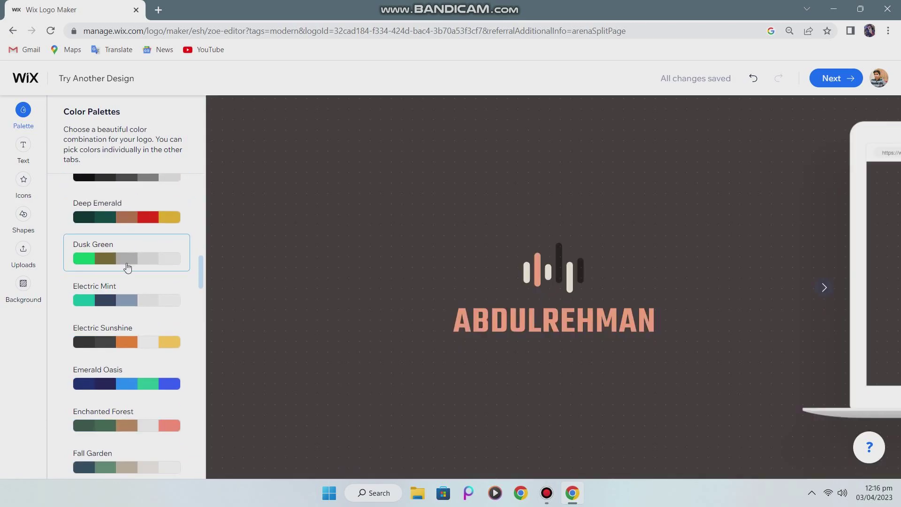
{"action": "left_click", "coordinate": [125, 260]}
{"action": "scroll", "coordinate": [125, 267], "scroll_direction": "down", "scroll_amount": 5}
{"action": "scroll", "coordinate": [124, 279], "scroll_direction": "down", "scroll_amount": 7}
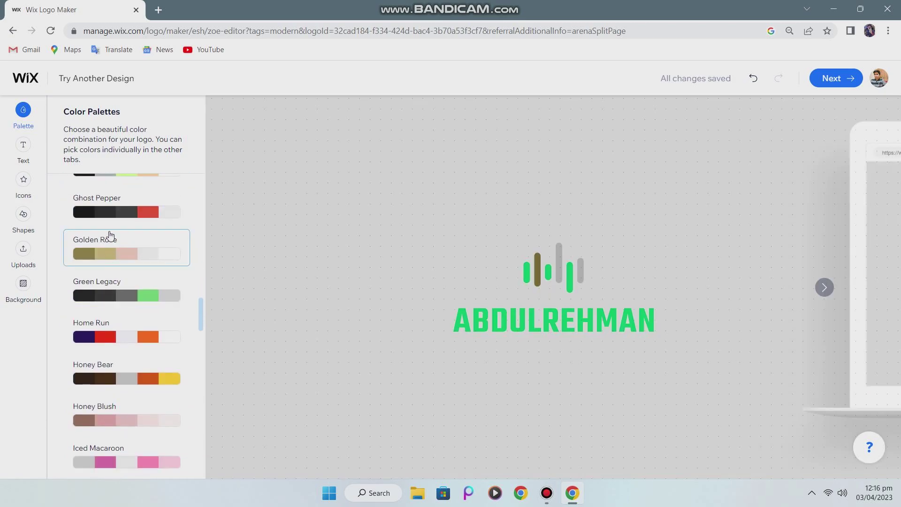
Try the Ghost Pepper and Lagoon Water palettes on the logo.
{"action": "left_click", "coordinate": [113, 214]}
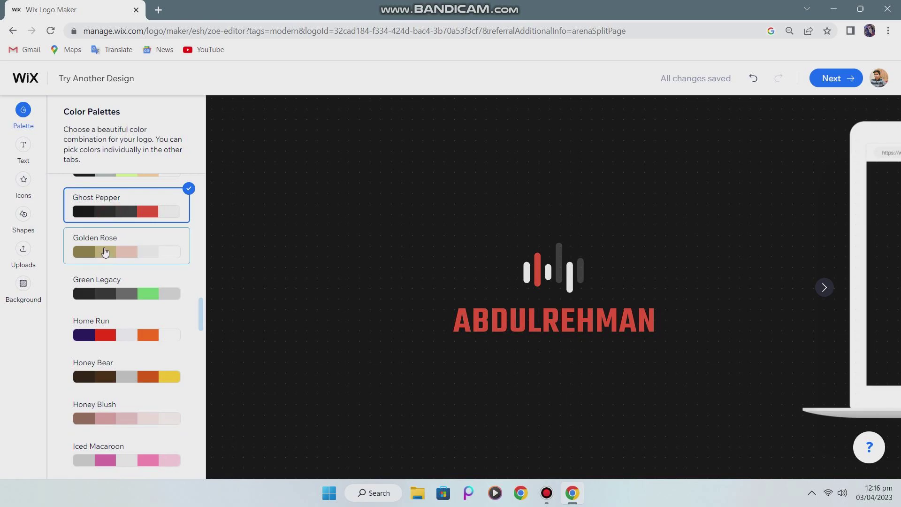
{"action": "scroll", "coordinate": [115, 315], "scroll_direction": "down", "scroll_amount": 8}
{"action": "scroll", "coordinate": [117, 300], "scroll_direction": "up", "scroll_amount": 4}
{"action": "left_click", "coordinate": [118, 275]}
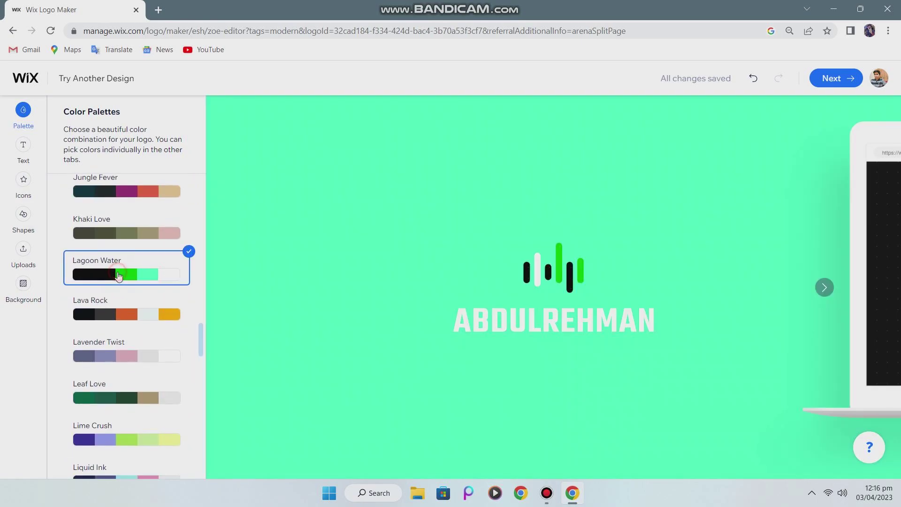
Apply the Green Legacy color palette to the logo and look through the remaining palettes.
{"action": "scroll", "coordinate": [117, 276], "scroll_direction": "up", "scroll_amount": 7}
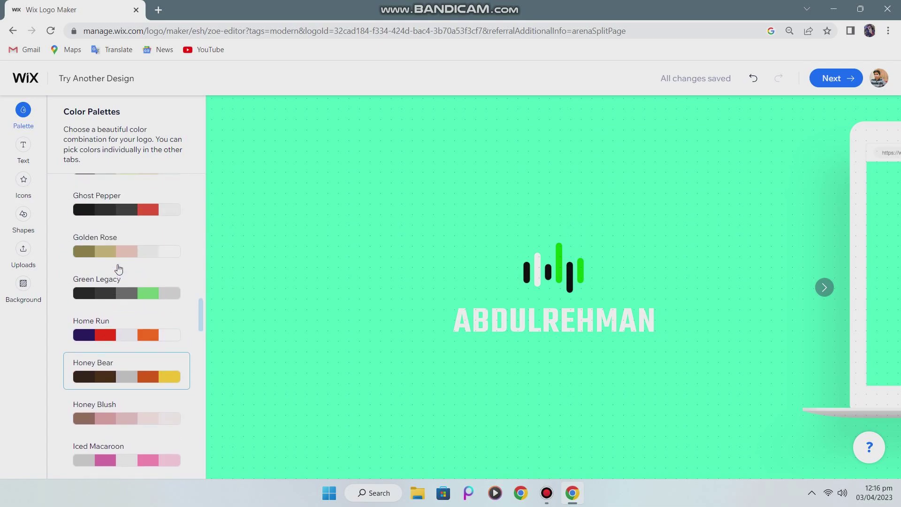
{"action": "left_click", "coordinate": [119, 286]}
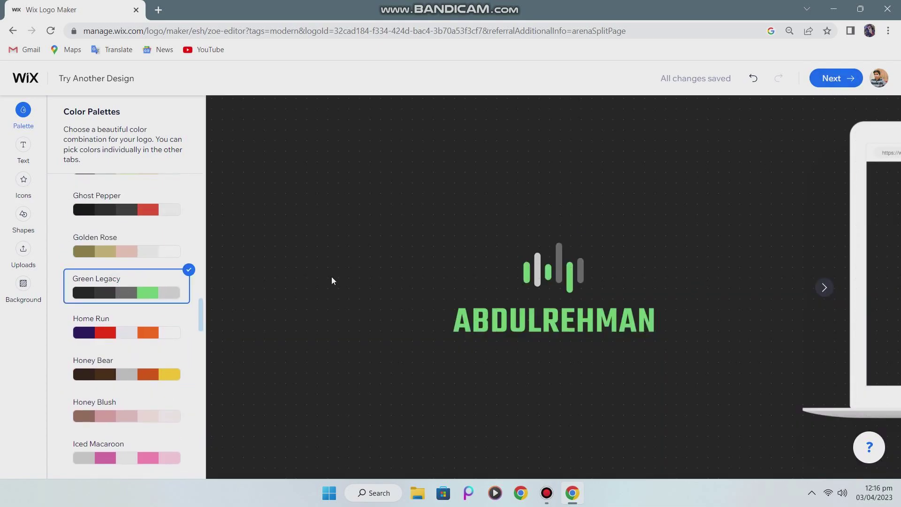
{"action": "scroll", "coordinate": [195, 295], "scroll_direction": "down", "scroll_amount": 18}
{"action": "scroll", "coordinate": [157, 306], "scroll_direction": "down", "scroll_amount": 12}
Try adding text in the suggested Tall and Bold fonts, and delete both sample texts from the logo.
{"action": "left_click", "coordinate": [20, 149]}
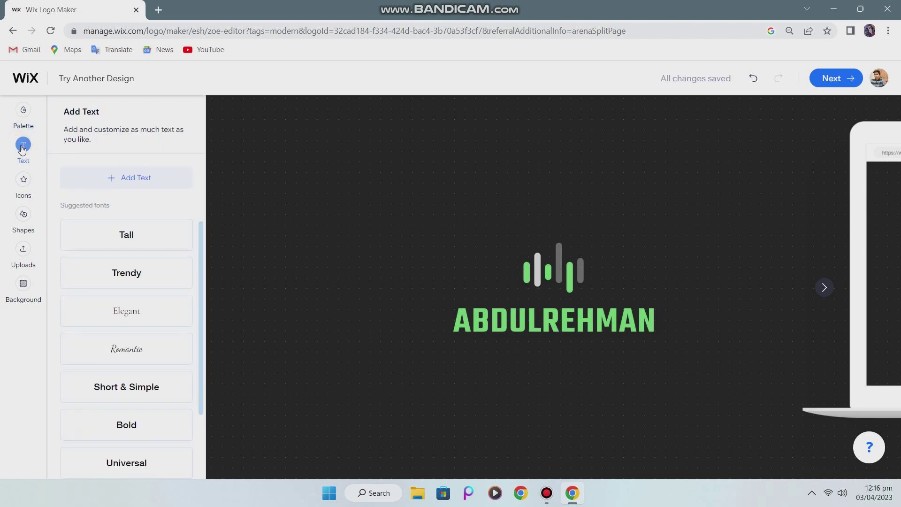
{"action": "left_click", "coordinate": [142, 241]}
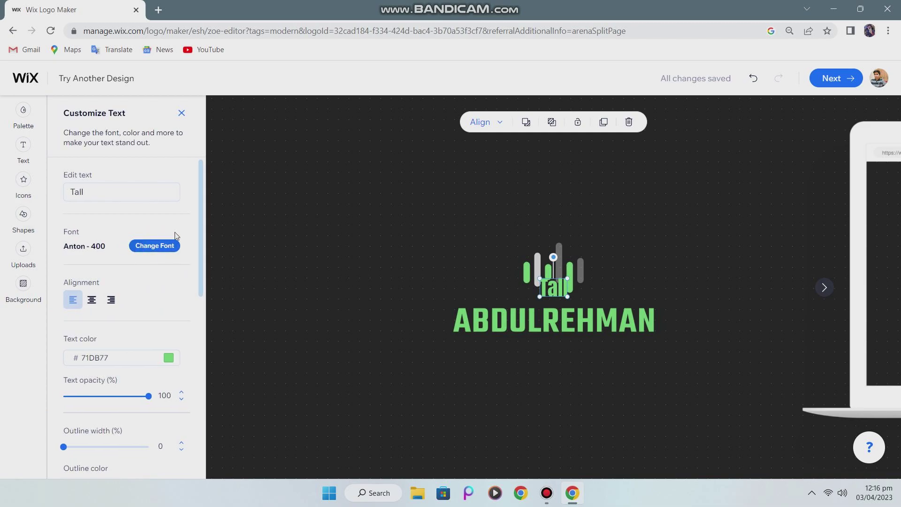
{"action": "left_click", "coordinate": [181, 114]}
{"action": "scroll", "coordinate": [129, 329], "scroll_direction": "down", "scroll_amount": 2}
{"action": "left_click", "coordinate": [134, 336]}
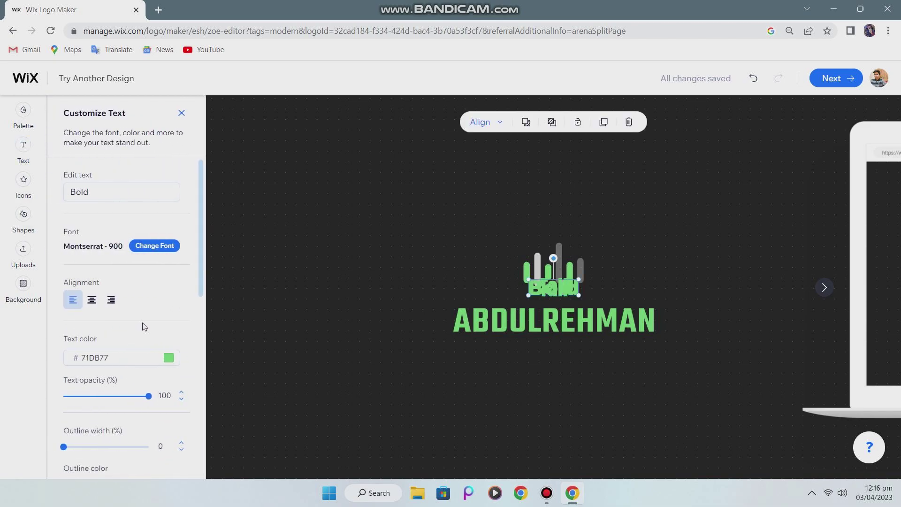
{"action": "left_click", "coordinate": [628, 122]}
{"action": "left_click", "coordinate": [558, 294]}
{"action": "left_click", "coordinate": [629, 121]}
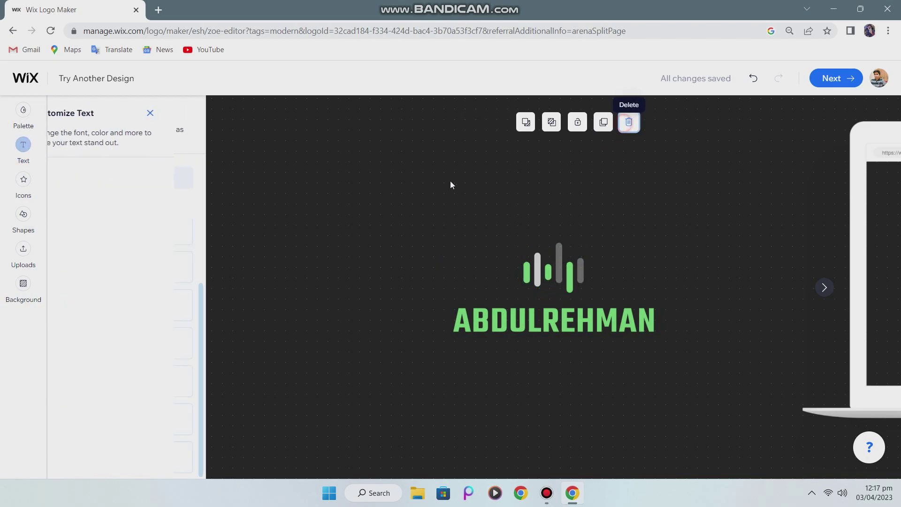
Try adding the suggested multicolored hexagon icon beside the bars, and delete it.
{"action": "left_click", "coordinate": [27, 188]}
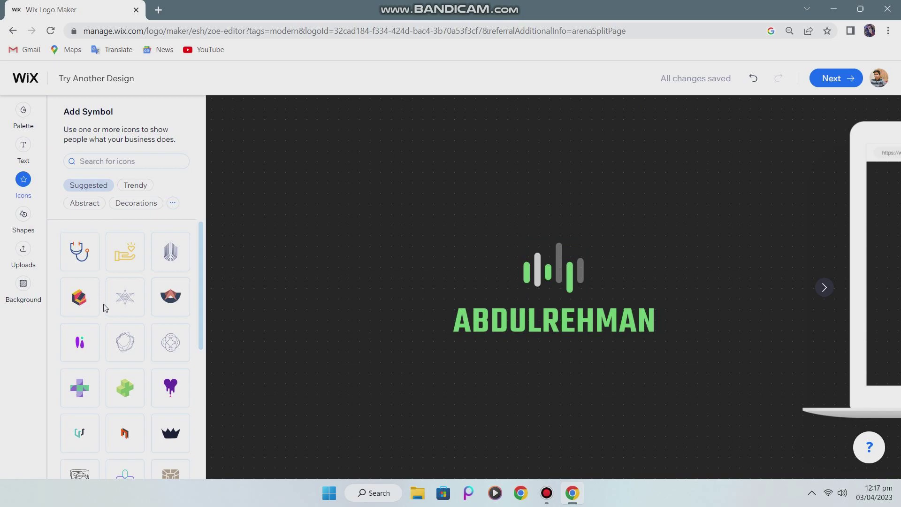
{"action": "left_click", "coordinate": [79, 297]}
{"action": "left_click_drag", "start_coordinate": [529, 279], "coordinate": [456, 286]}
{"action": "key", "text": "Delete"}
Load more suggested icons, try the angular Z-shaped icon beside the bars, and delete it.
{"action": "scroll", "coordinate": [168, 328], "scroll_direction": "down", "scroll_amount": 10}
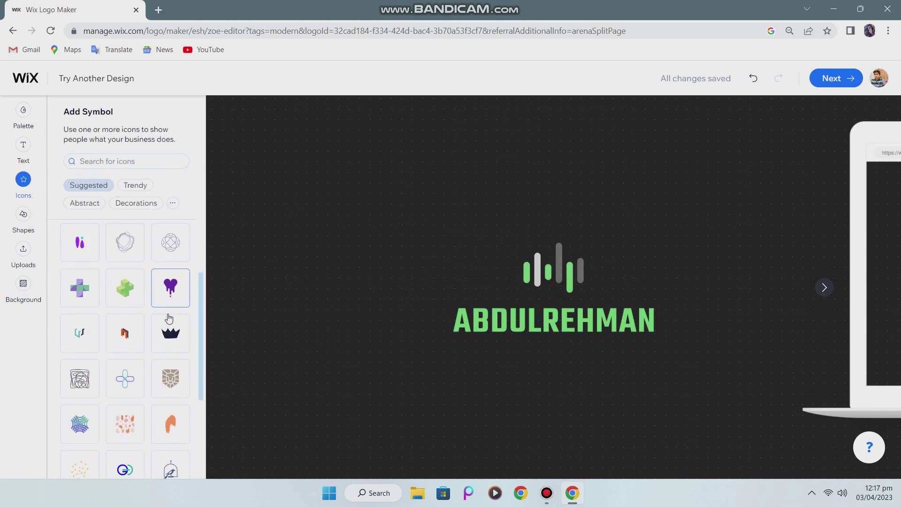
{"action": "scroll", "coordinate": [167, 317], "scroll_direction": "down", "scroll_amount": 8}
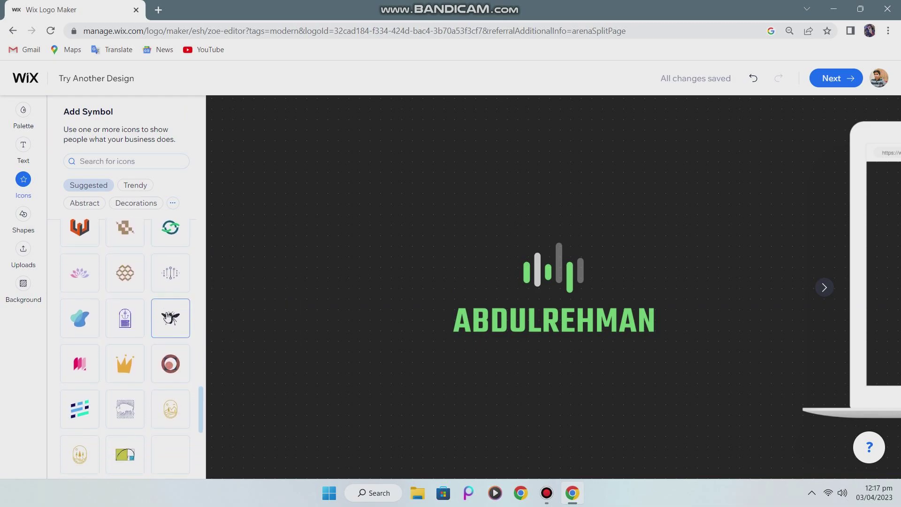
{"action": "scroll", "coordinate": [167, 317], "scroll_direction": "down", "scroll_amount": 4}
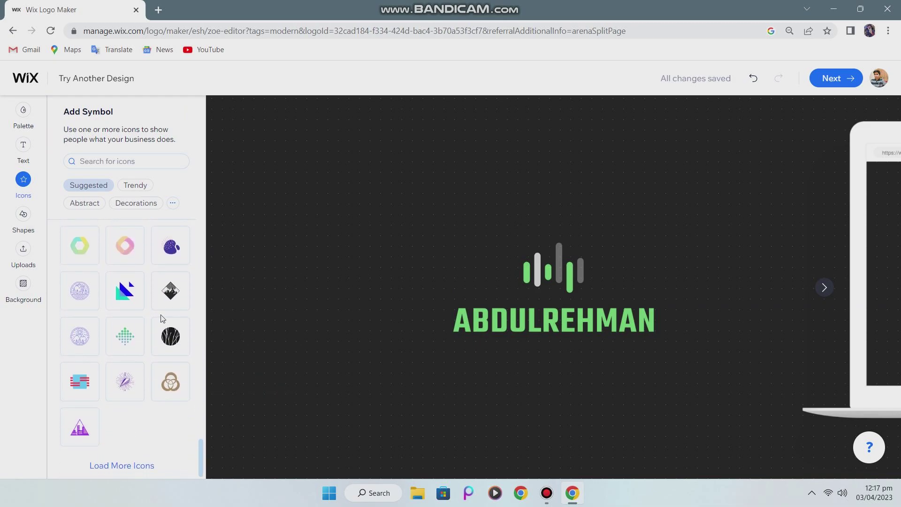
{"action": "left_click", "coordinate": [122, 471]}
{"action": "scroll", "coordinate": [129, 422], "scroll_direction": "down", "scroll_amount": 10}
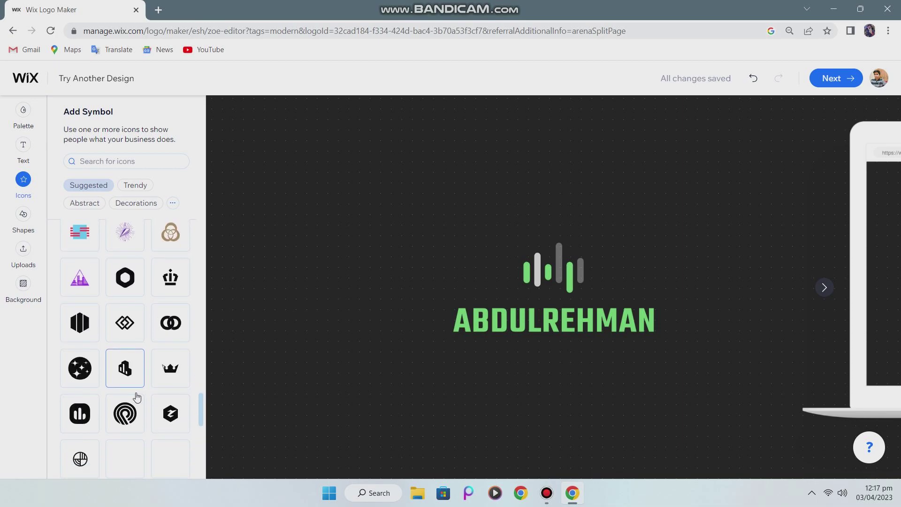
{"action": "scroll", "coordinate": [137, 397], "scroll_direction": "up", "scroll_amount": 6}
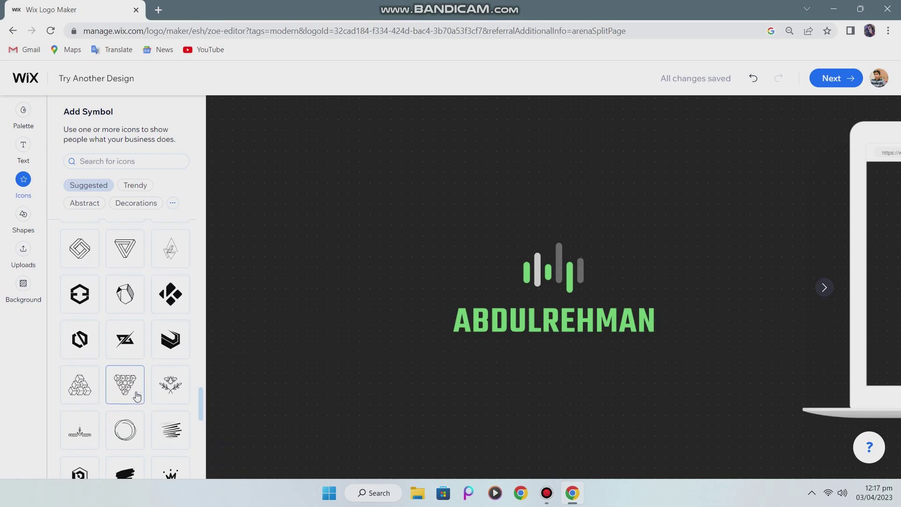
{"action": "left_click", "coordinate": [124, 351]}
{"action": "left_click_drag", "start_coordinate": [511, 292], "coordinate": [460, 284]}
{"action": "key", "text": "Delete"}
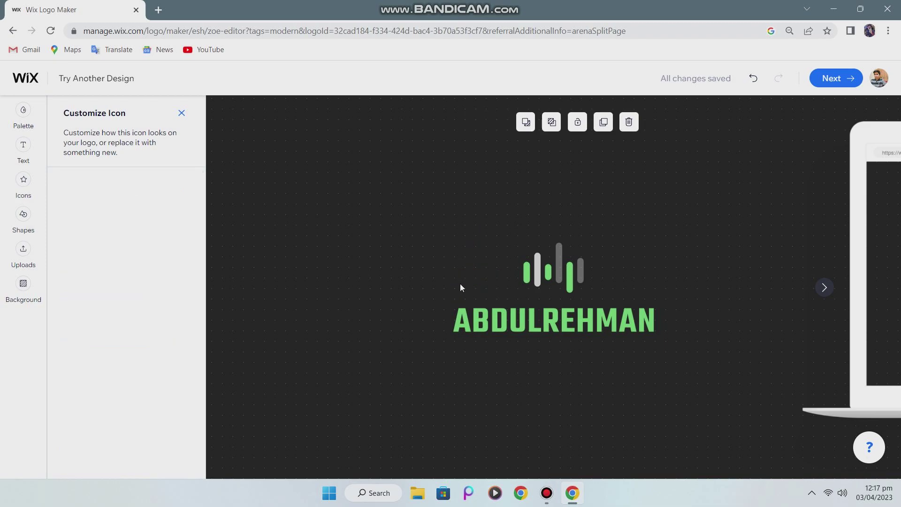
Add the rectangle shape with two cut corners to the logo and place it well to the left of the bars.
{"action": "left_click", "coordinate": [26, 220]}
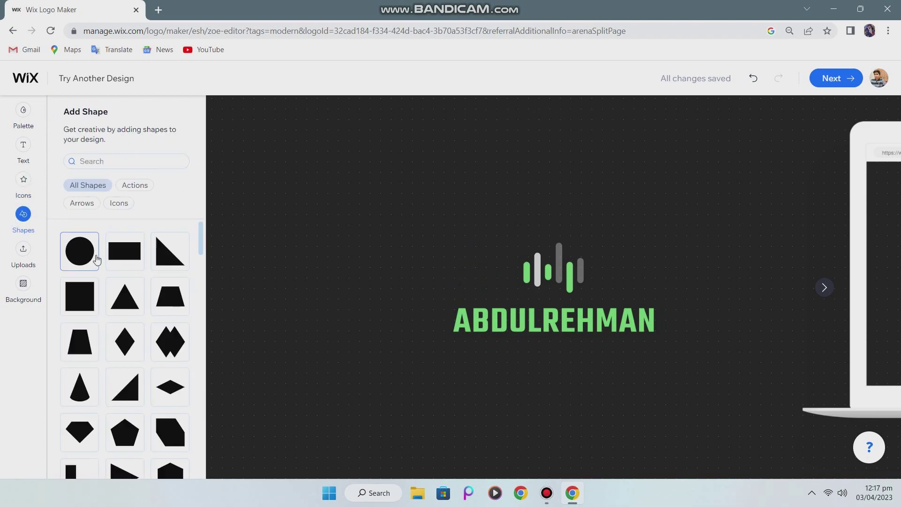
{"action": "scroll", "coordinate": [125, 291], "scroll_direction": "down", "scroll_amount": 5}
{"action": "scroll", "coordinate": [126, 286], "scroll_direction": "down", "scroll_amount": 4}
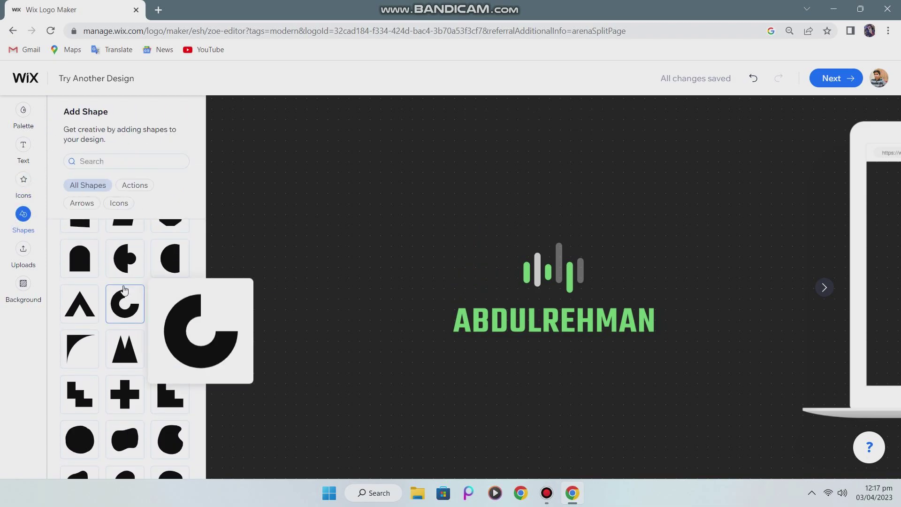
{"action": "scroll", "coordinate": [120, 281], "scroll_direction": "up", "scroll_amount": 8}
{"action": "scroll", "coordinate": [113, 273], "scroll_direction": "up", "scroll_amount": 5}
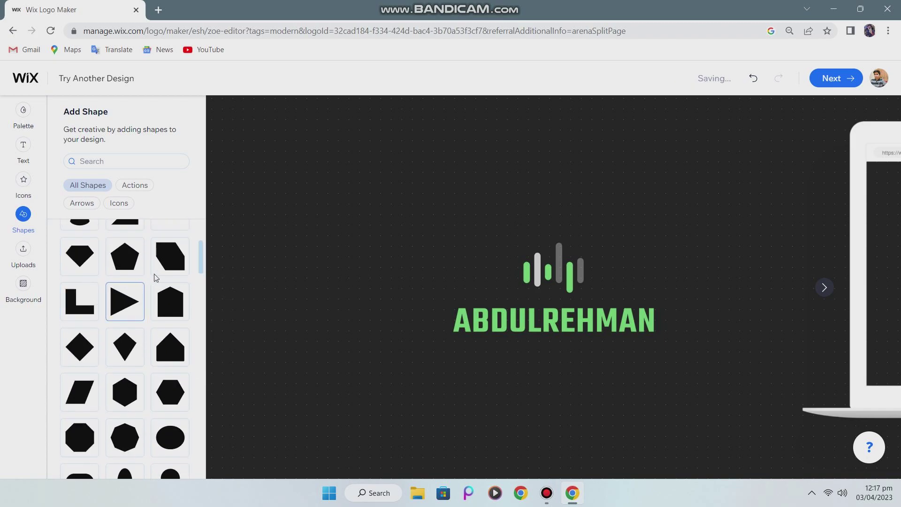
{"action": "left_click", "coordinate": [170, 257]}
{"action": "left_click_drag", "start_coordinate": [548, 284], "coordinate": [358, 256]}
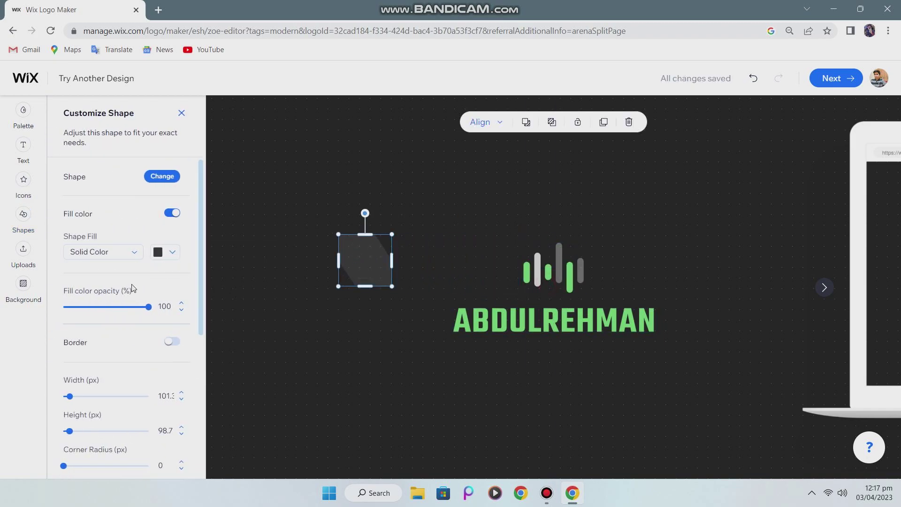
Change the added shape to a plain rectangle and delete it from the logo.
{"action": "left_click", "coordinate": [122, 268]}
{"action": "left_click", "coordinate": [176, 276]}
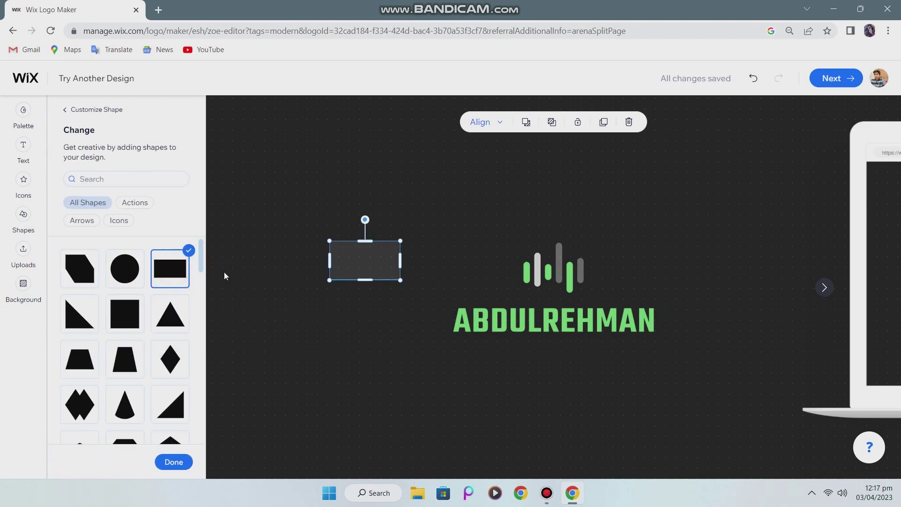
{"action": "left_click", "coordinate": [348, 318]}
{"action": "left_click", "coordinate": [365, 264]}
{"action": "key", "text": "Delete"}
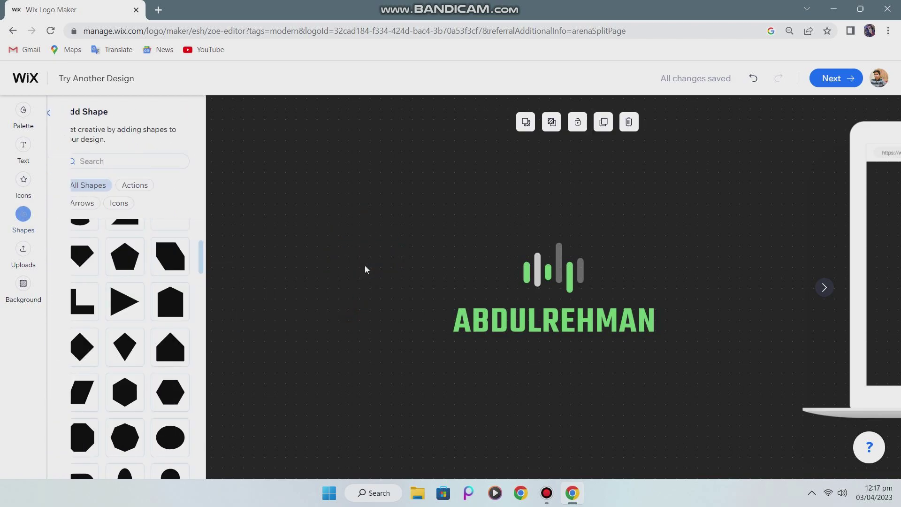
Load more suggested icons and add the angular Z-shaped icon to the logo.
{"action": "left_click", "coordinate": [23, 179]}
{"action": "scroll", "coordinate": [114, 347], "scroll_direction": "down", "scroll_amount": 10}
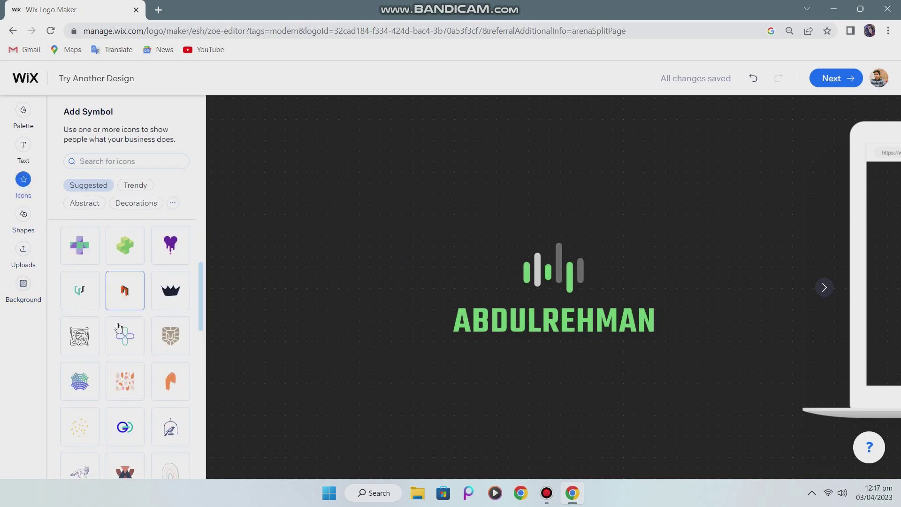
{"action": "scroll", "coordinate": [115, 348], "scroll_direction": "down", "scroll_amount": 10}
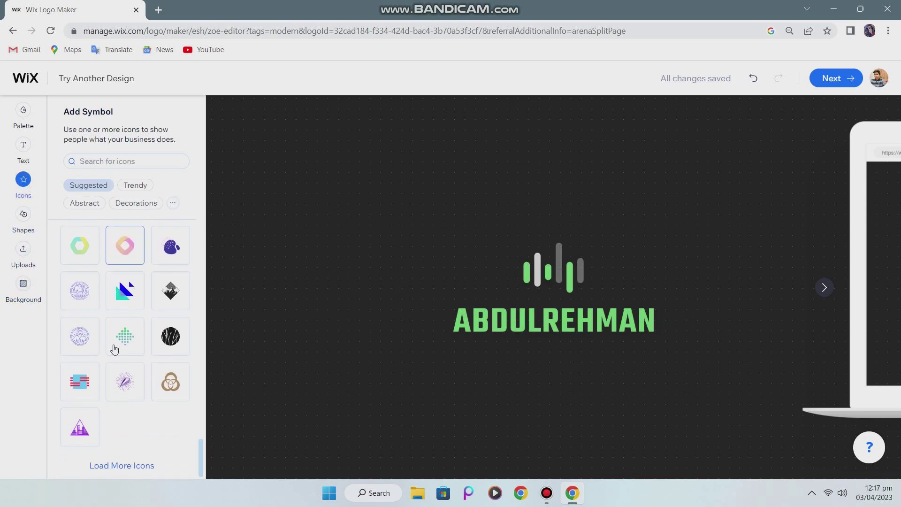
{"action": "left_click", "coordinate": [130, 466]}
{"action": "scroll", "coordinate": [129, 413], "scroll_direction": "down", "scroll_amount": 6}
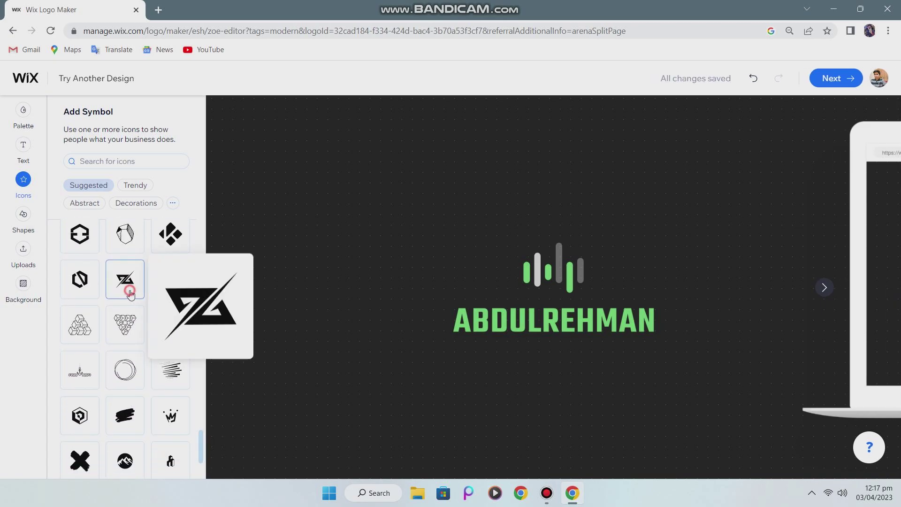
{"action": "left_click", "coordinate": [125, 284]}
Delete the vertical-bars icon, enlarge the Z-shaped icon and place it above the start of the name.
{"action": "left_click_drag", "start_coordinate": [533, 277], "coordinate": [377, 329]}
{"action": "left_click_drag", "start_coordinate": [448, 296], "coordinate": [531, 283]}
{"action": "left_click", "coordinate": [531, 284]}
{"action": "key", "text": "Delete"}
{"action": "left_click_drag", "start_coordinate": [474, 299], "coordinate": [480, 302]}
{"action": "left_click", "coordinate": [350, 378]}
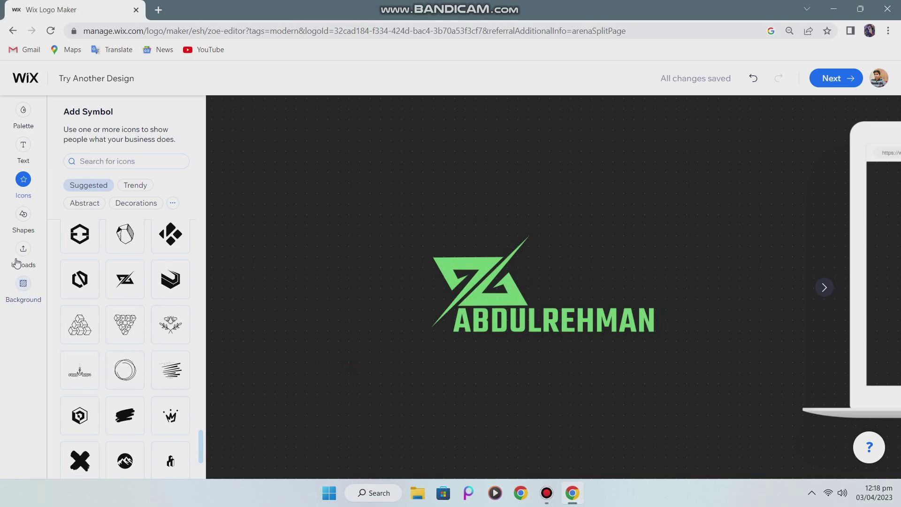
Set the logo's background color to white (#FFFFFF).
{"action": "left_click", "coordinate": [29, 230]}
{"action": "left_click", "coordinate": [24, 253]}
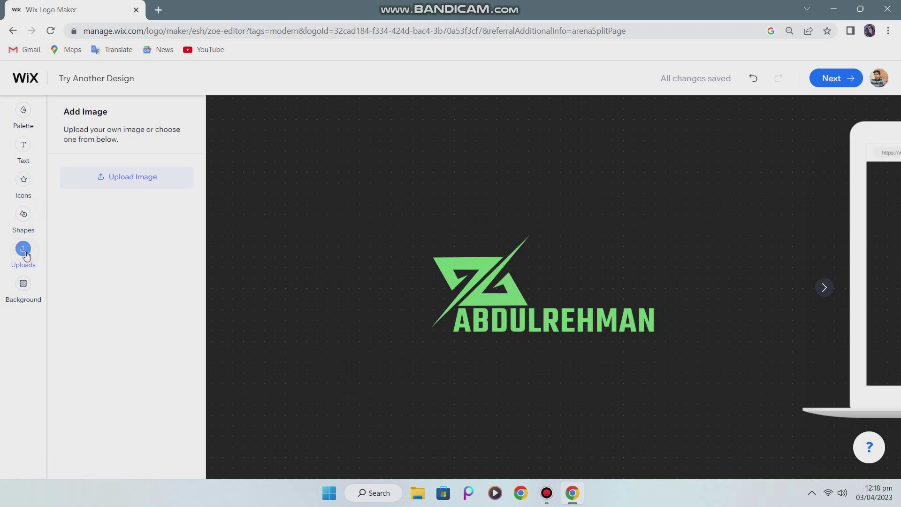
{"action": "left_click", "coordinate": [26, 287]}
{"action": "left_click", "coordinate": [168, 190]}
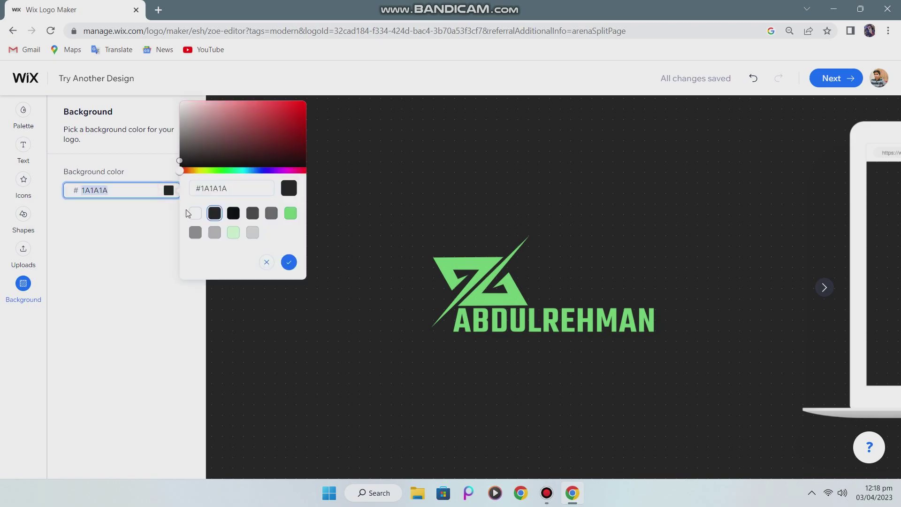
{"action": "left_click", "coordinate": [196, 213]}
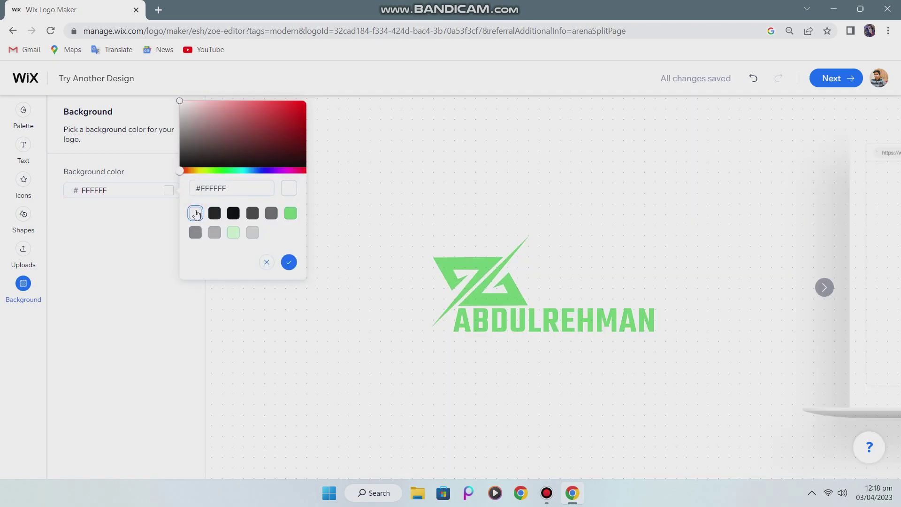
Give the name text a black (#000000) outline with a width of 50%.
{"action": "left_click", "coordinate": [33, 152]}
{"action": "scroll", "coordinate": [137, 233], "scroll_direction": "down", "scroll_amount": 2}
{"action": "scroll", "coordinate": [132, 221], "scroll_direction": "up", "scroll_amount": 2}
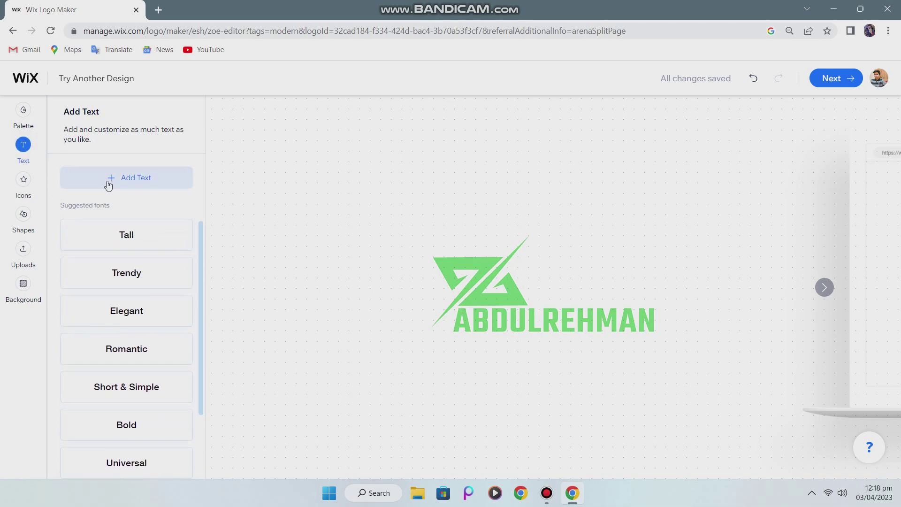
{"action": "left_click", "coordinate": [559, 325]}
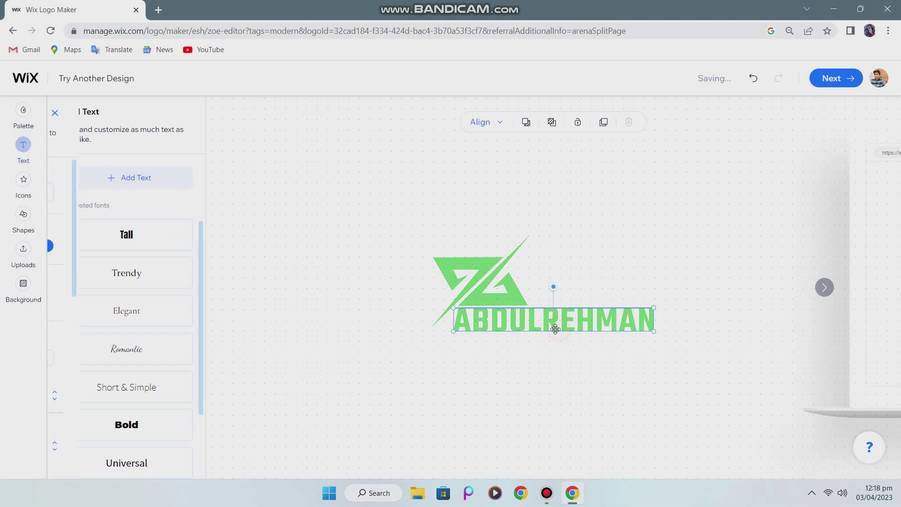
{"action": "left_click", "coordinate": [501, 122]}
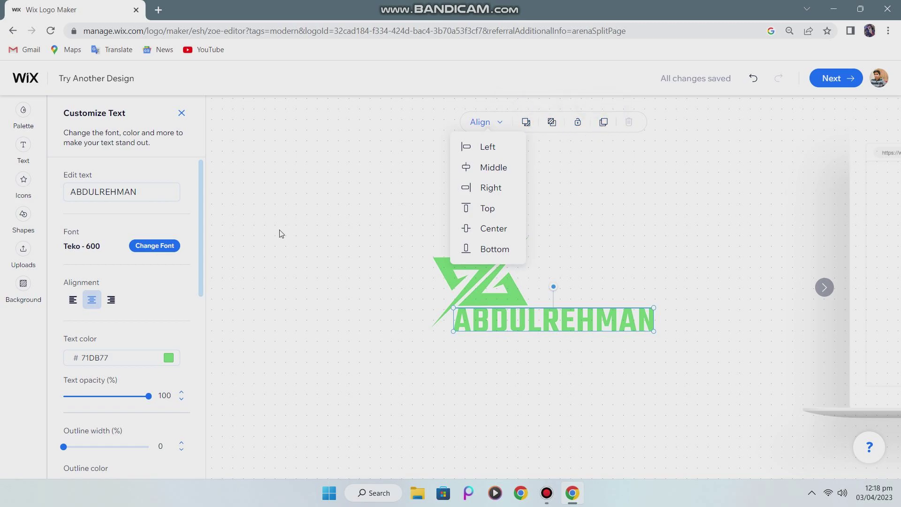
{"action": "scroll", "coordinate": [144, 296], "scroll_direction": "down", "scroll_amount": 3}
{"action": "left_click_drag", "start_coordinate": [65, 329], "coordinate": [118, 355]}
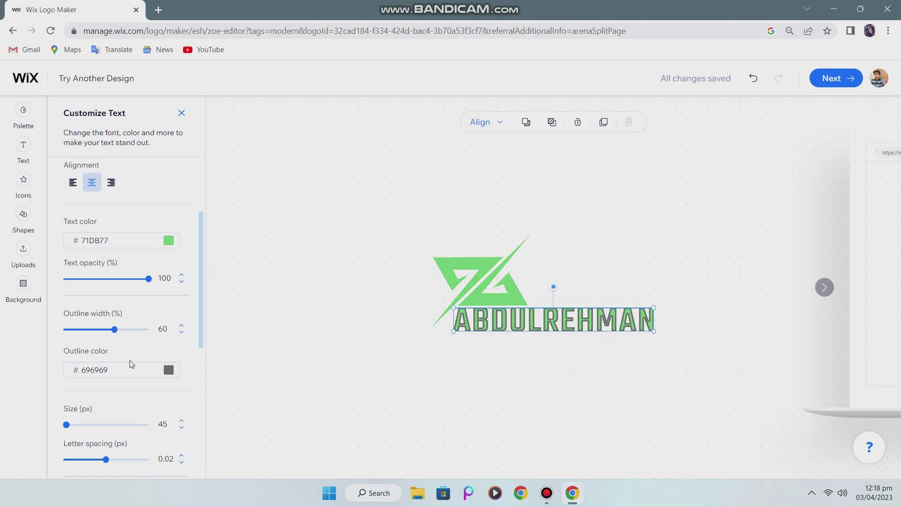
{"action": "left_click", "coordinate": [168, 371]}
{"action": "left_click", "coordinate": [214, 392]}
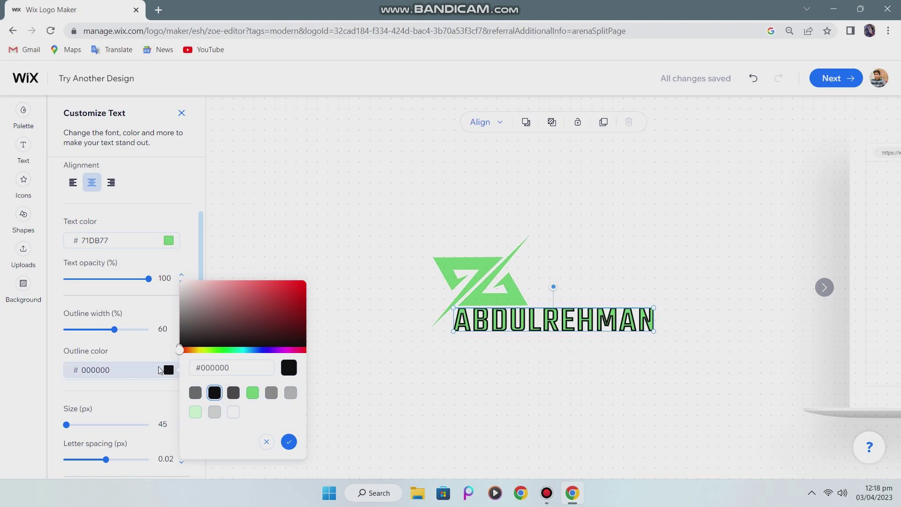
{"action": "left_click_drag", "start_coordinate": [114, 330], "coordinate": [106, 336]}
{"action": "left_click", "coordinate": [289, 442]}
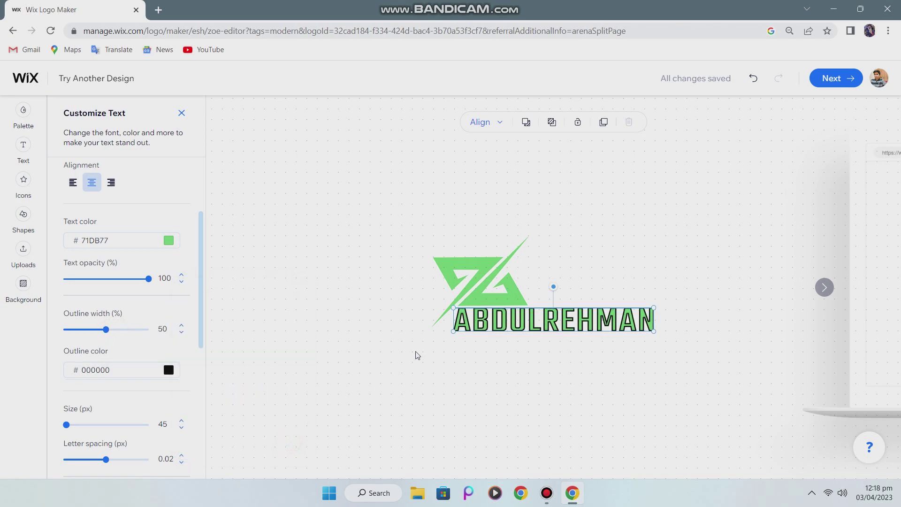
Reduce the size of the Z-shaped icon to 245 px.
{"action": "left_click", "coordinate": [453, 294]}
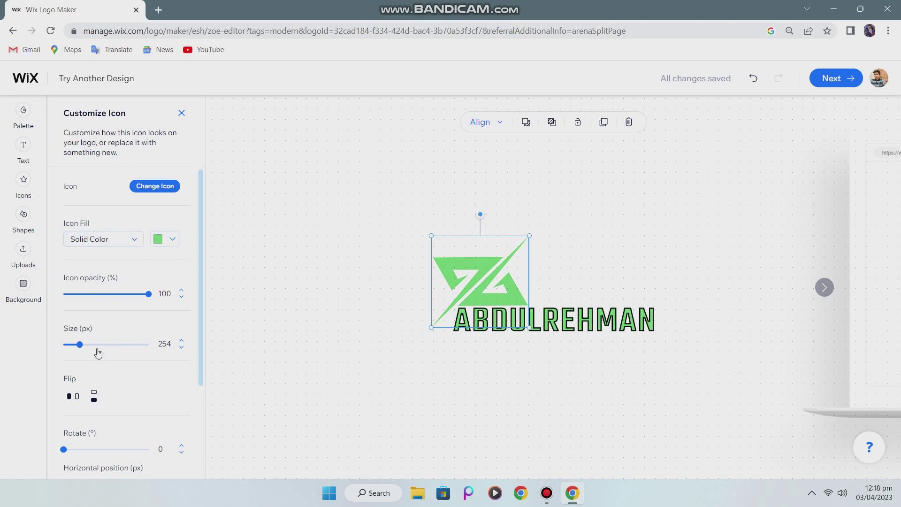
{"action": "scroll", "coordinate": [96, 352], "scroll_direction": "down", "scroll_amount": 1}
{"action": "scroll", "coordinate": [96, 338], "scroll_direction": "up", "scroll_amount": 1}
{"action": "left_click_drag", "start_coordinate": [91, 346], "coordinate": [80, 348]}
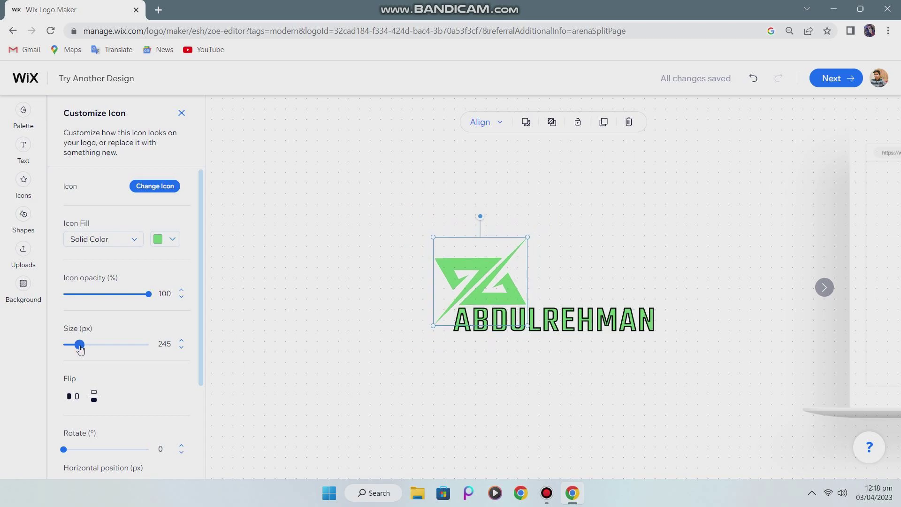
Try a black fill on the Z-shaped icon and return it to green #71DB77.
{"action": "left_click", "coordinate": [172, 240]}
{"action": "left_click", "coordinate": [218, 263]}
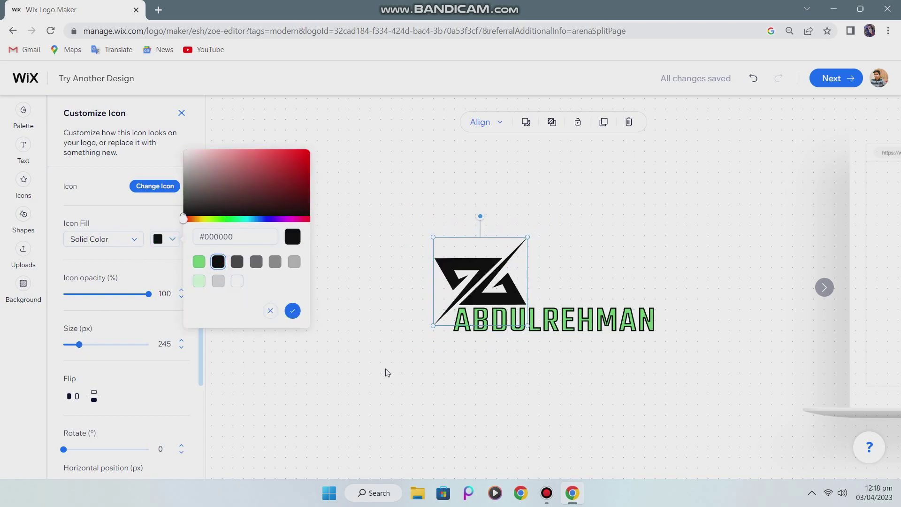
{"action": "left_click", "coordinate": [198, 263]}
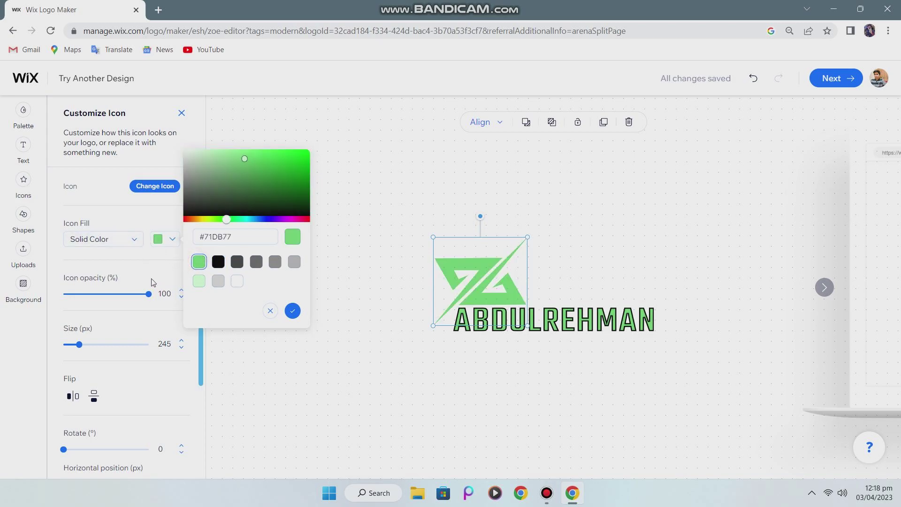
Add a black (#000000) shadow at 100% opacity to the Z-shaped icon and deselect it.
{"action": "scroll", "coordinate": [142, 354], "scroll_direction": "down", "scroll_amount": 3}
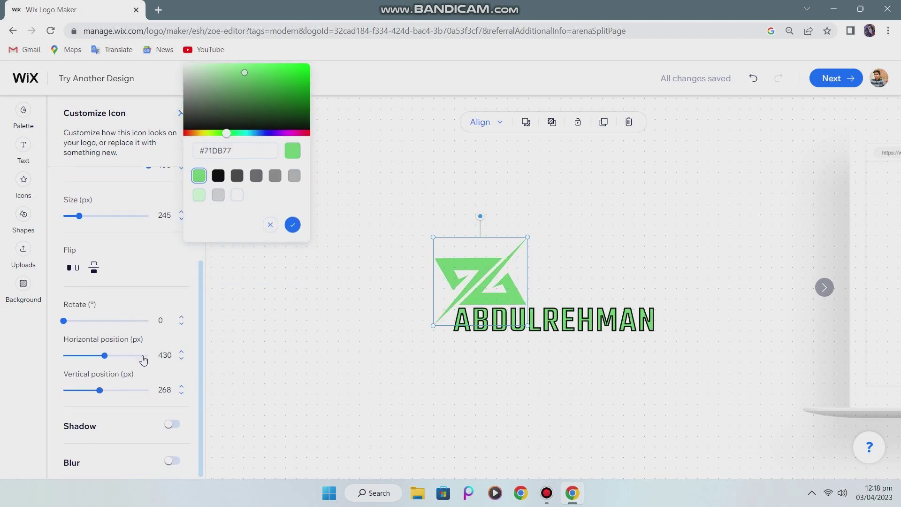
{"action": "left_click", "coordinate": [168, 427]}
{"action": "left_click", "coordinate": [168, 463]}
{"action": "left_click_drag", "start_coordinate": [238, 417], "coordinate": [175, 462]}
{"action": "scroll", "coordinate": [122, 356], "scroll_direction": "down", "scroll_amount": 4}
{"action": "left_click_drag", "start_coordinate": [105, 345], "coordinate": [135, 344]}
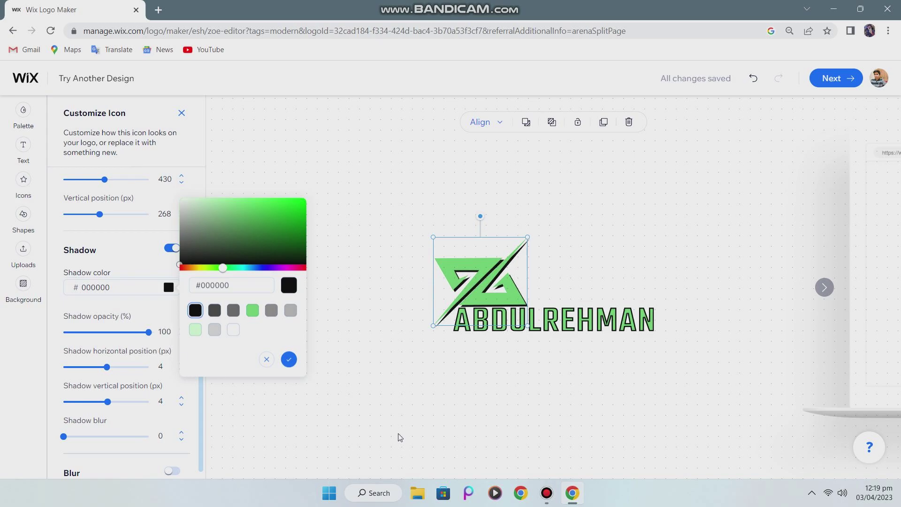
{"action": "left_click", "coordinate": [387, 406]}
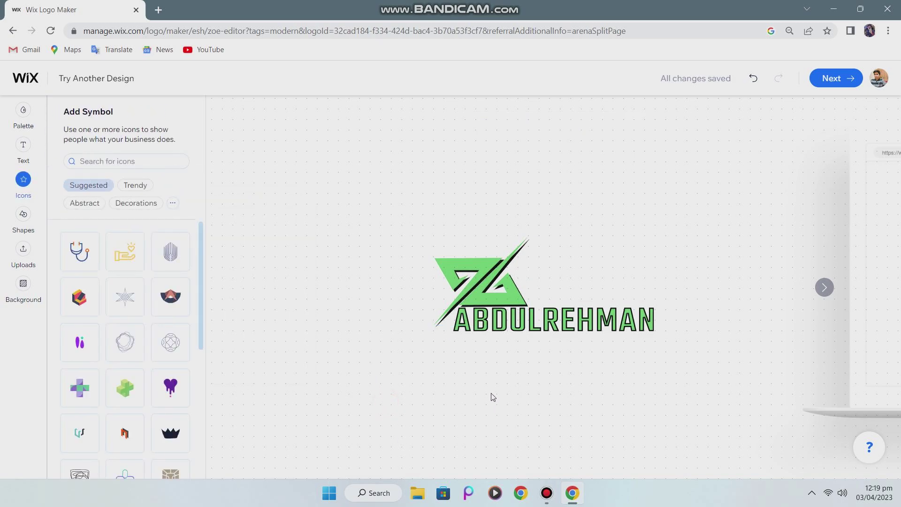
Finish editing the logo and proceed to the next stage of the logo maker.
{"action": "scroll", "coordinate": [68, 366], "scroll_direction": "down", "scroll_amount": 3}
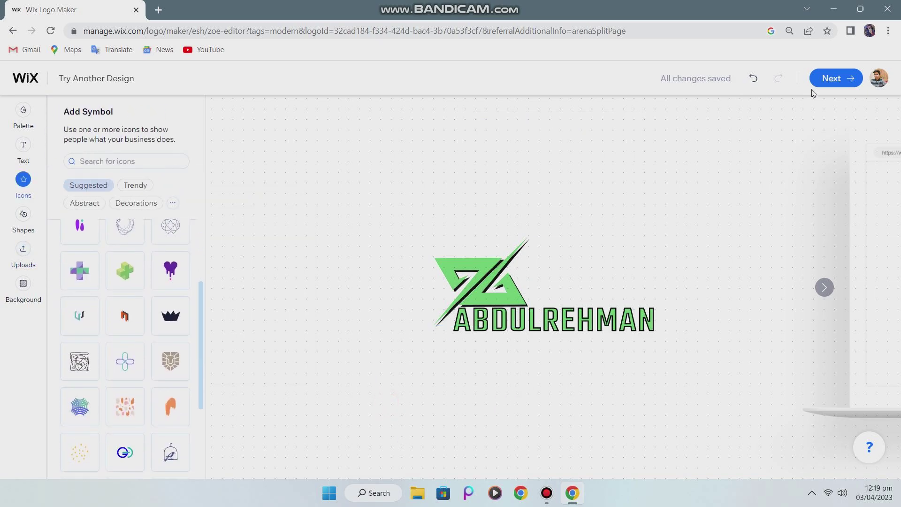
{"action": "left_click", "coordinate": [852, 80]}
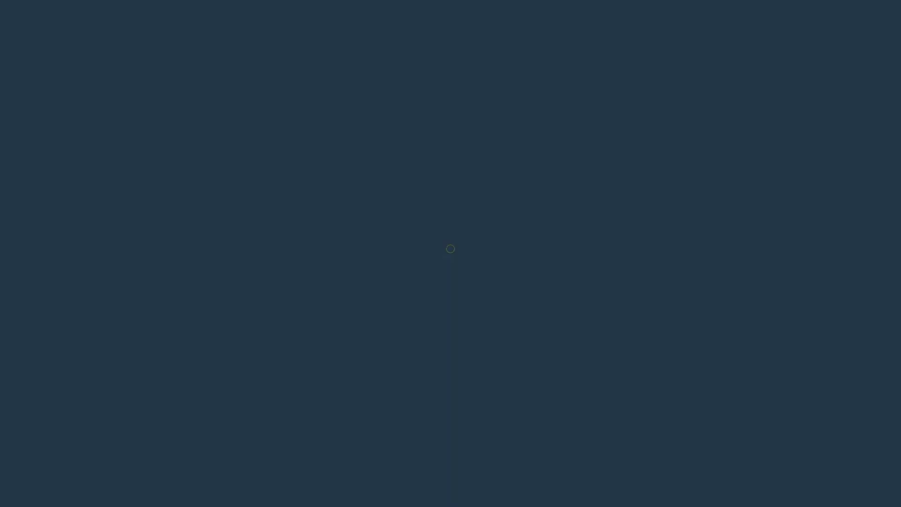